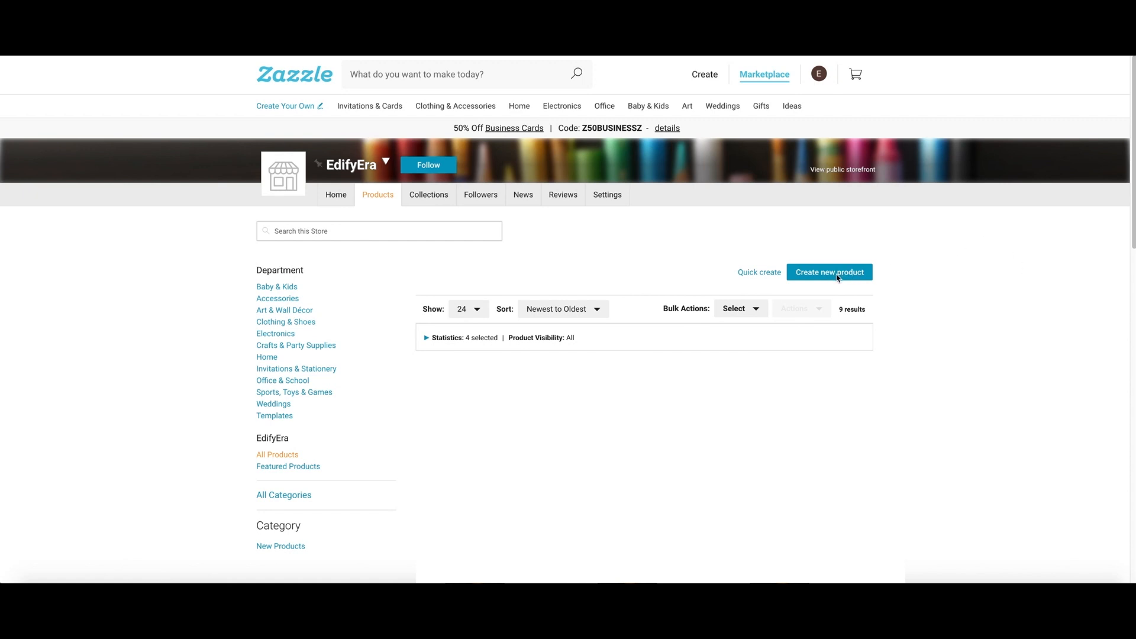
# Start a new product from the women's T-shirts and open the Women's Basic T-Shirt in black.
pyautogui.click(838, 276)
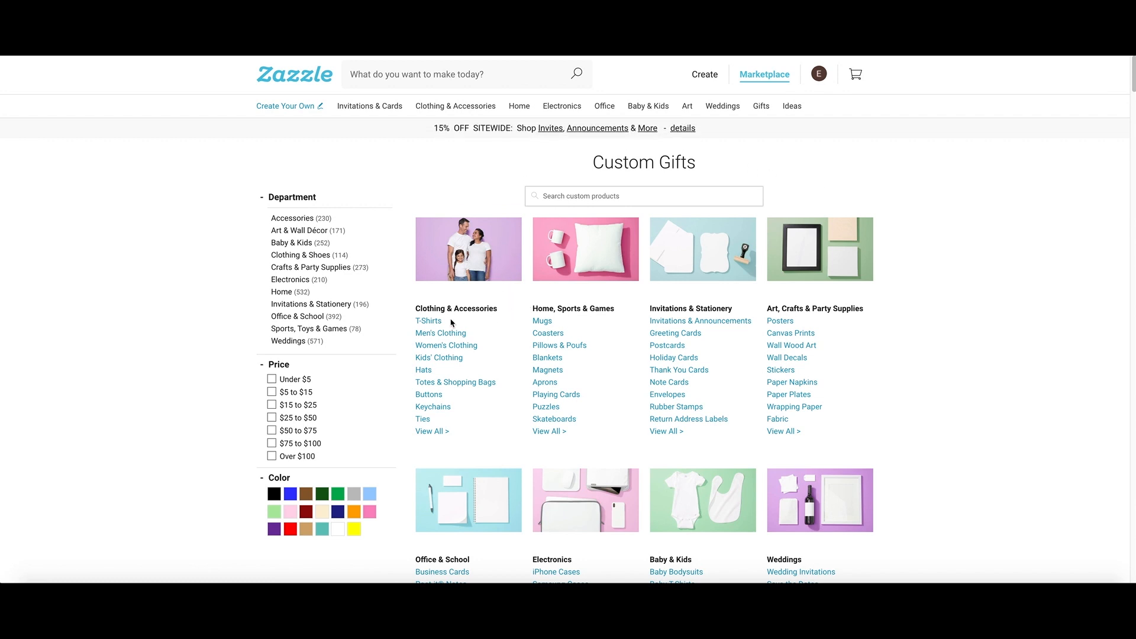
pyautogui.click(428, 323)
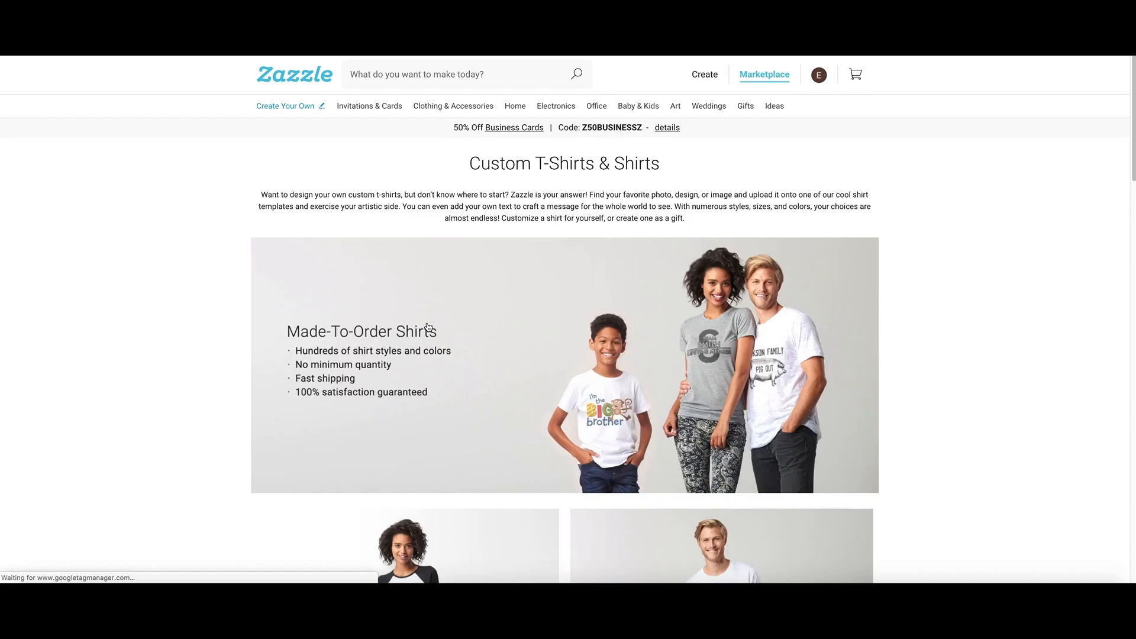
pyautogui.scroll(-4, 433, 373)
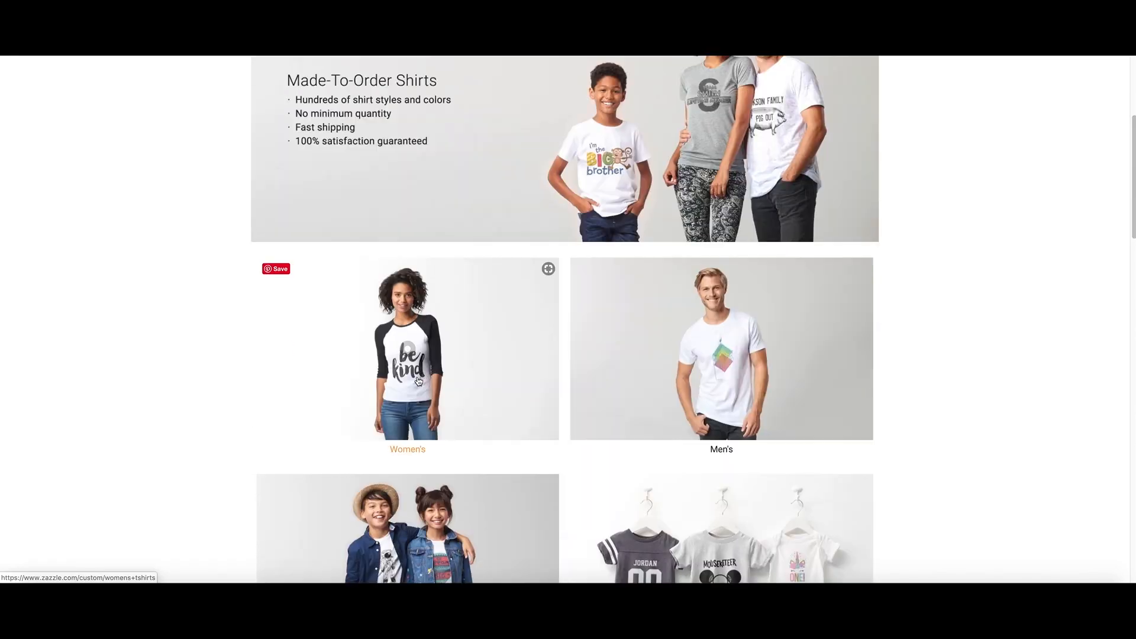
pyautogui.click(472, 376)
pyautogui.scroll(-3, 481, 375)
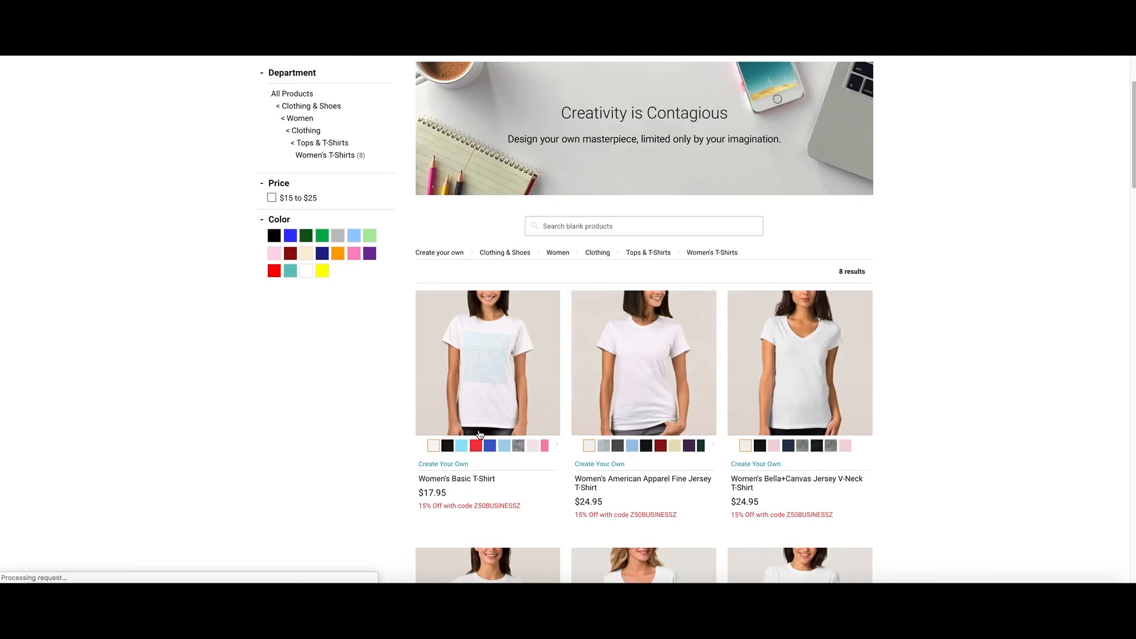
pyautogui.click(448, 448)
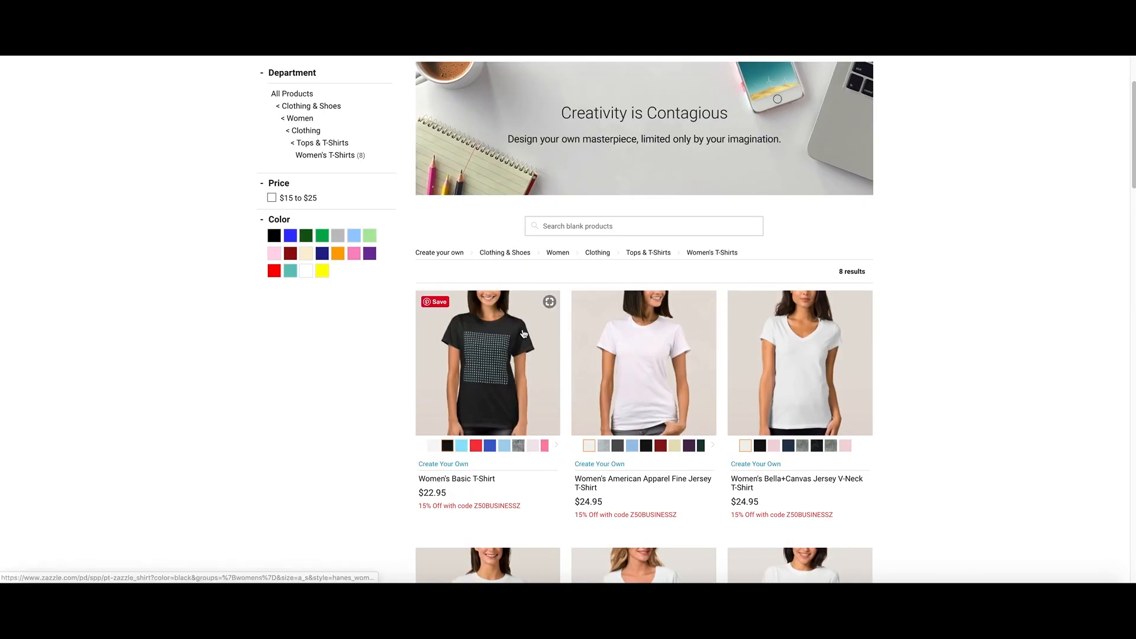
pyautogui.click(537, 389)
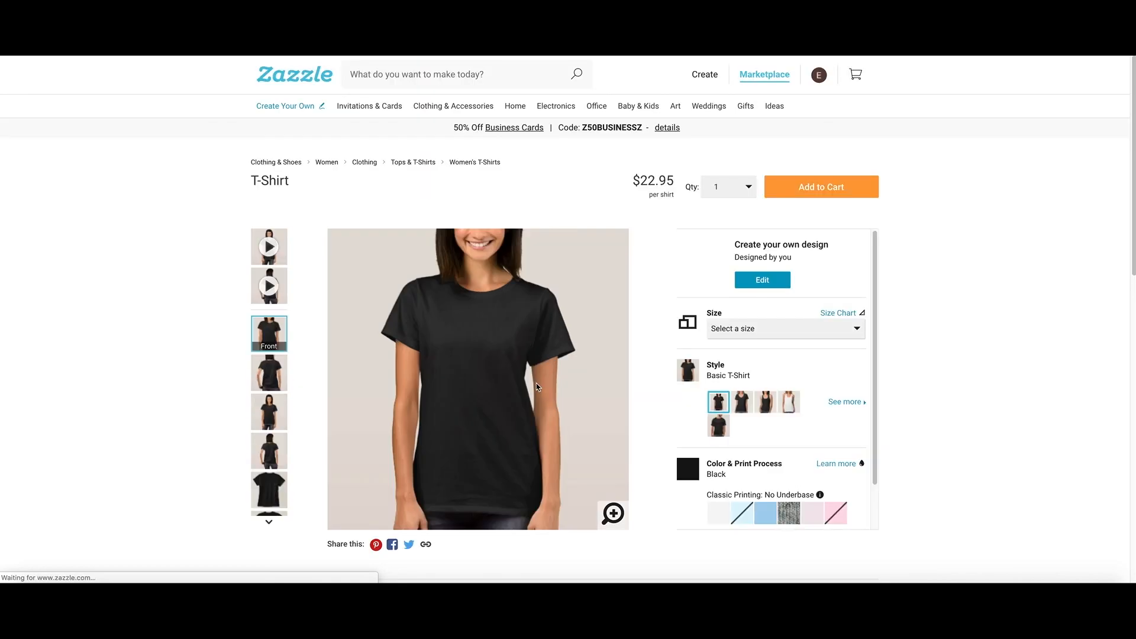
pyautogui.moveTo(877, 352); pyautogui.dragTo(877, 348)
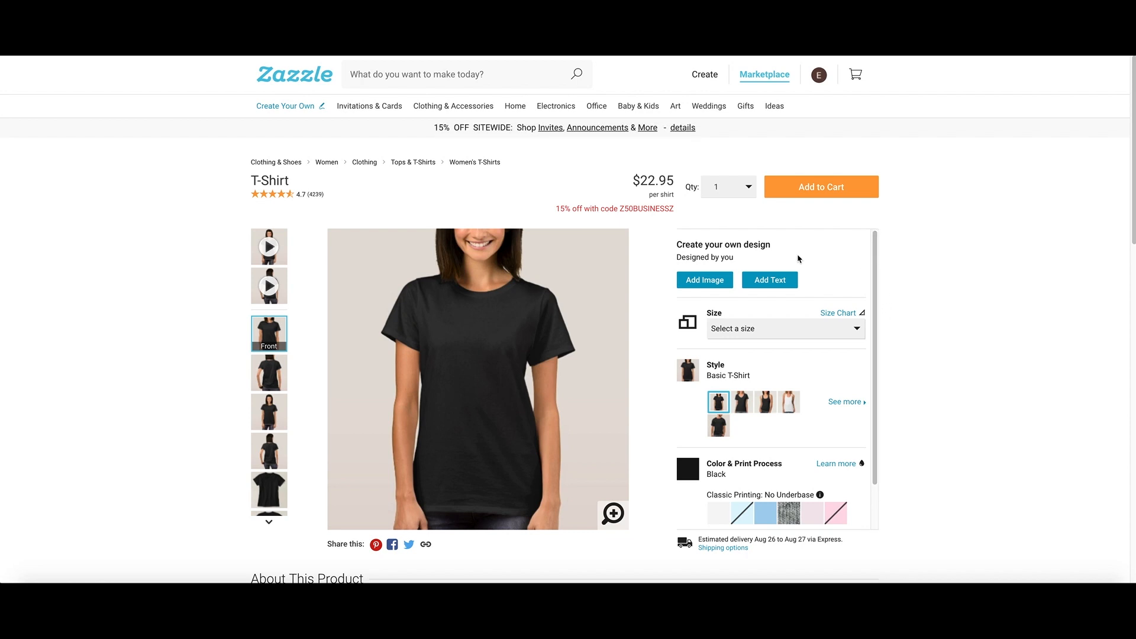
# Examine the blank black shirt in its back, full-length and other preview views, and return to the front view.
pyautogui.click(274, 378)
pyautogui.click(273, 412)
pyautogui.click(273, 449)
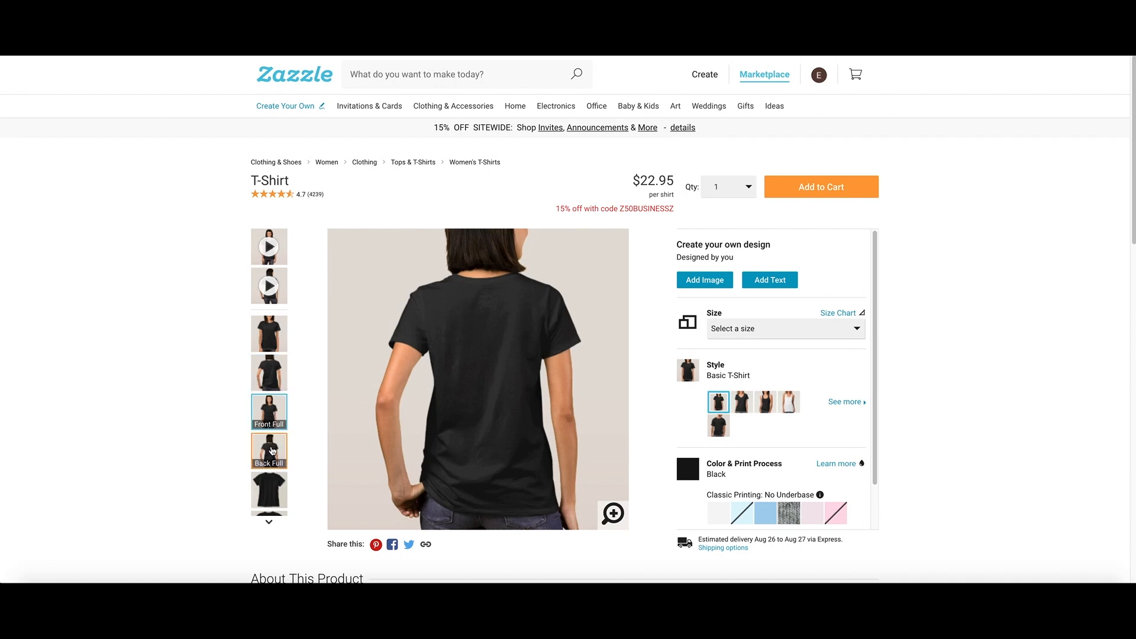
pyautogui.click(274, 484)
pyautogui.click(275, 331)
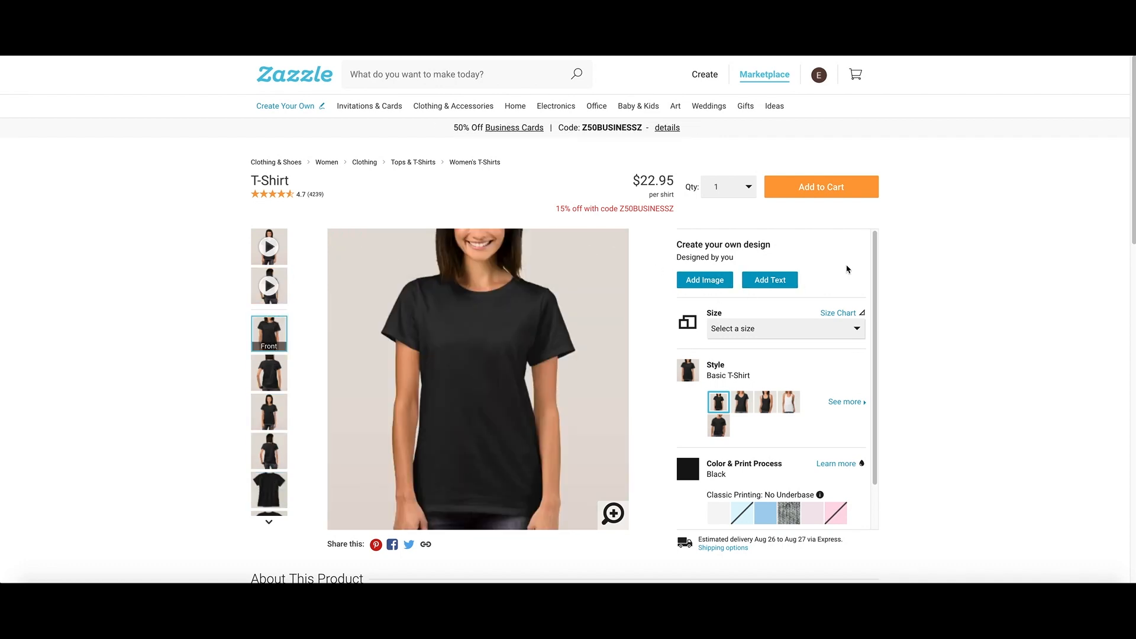
# Add the round "Welcome Glad You Are Here" sunburst image to the front of the shirt and finish the design.
pyautogui.click(723, 284)
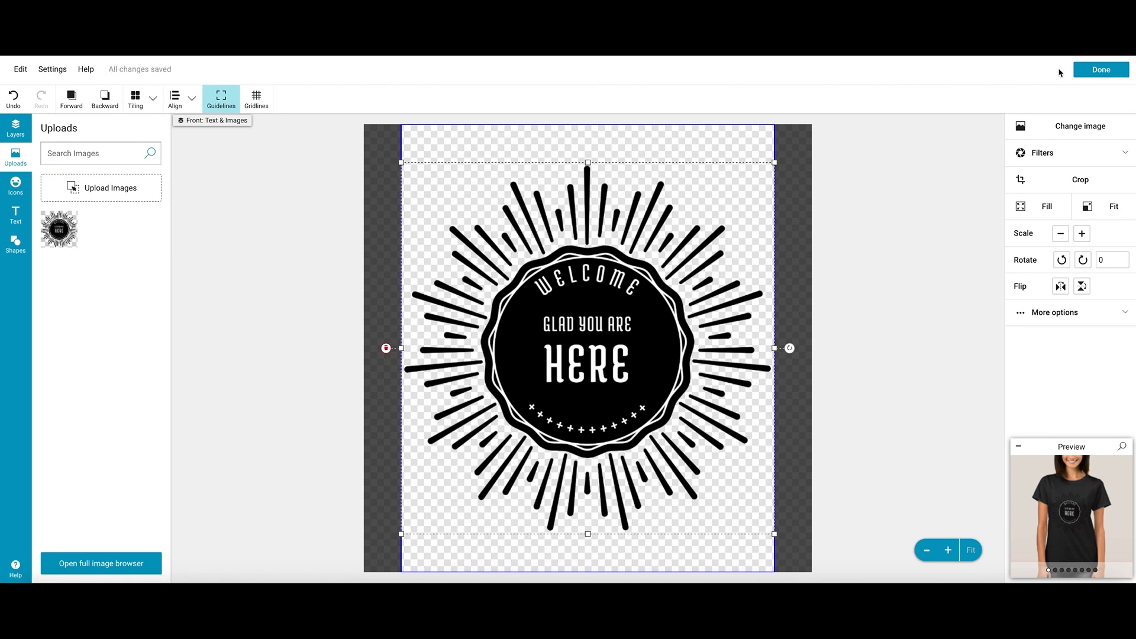
pyautogui.click(1094, 72)
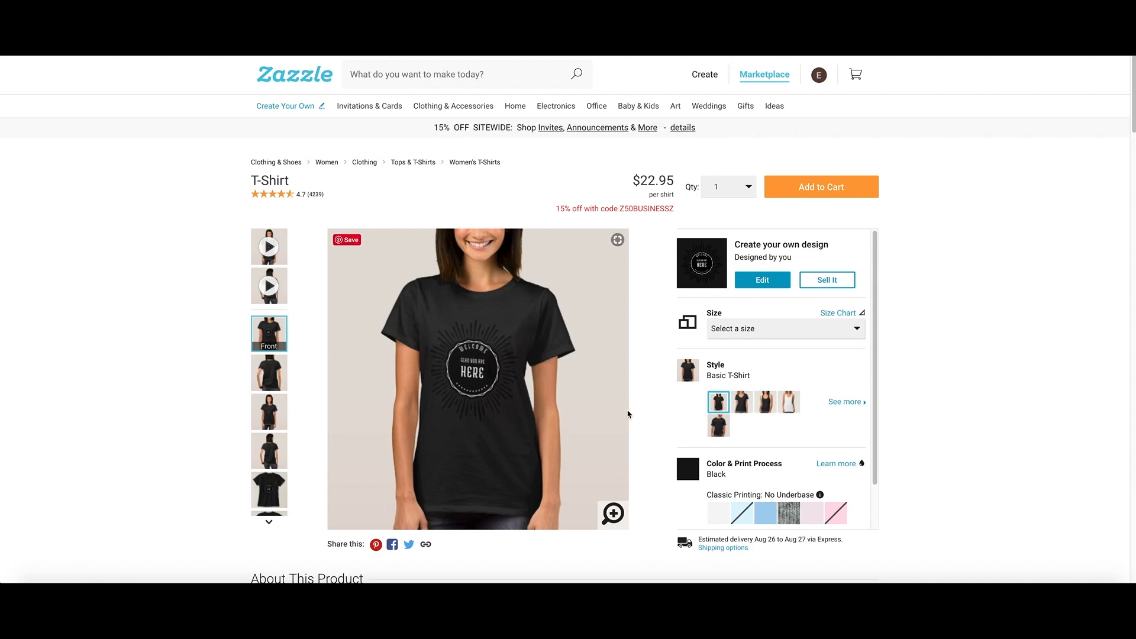
# Change the shirt color to white under Classic Printing and start posting the design for sale.
pyautogui.scroll(-1, 799, 426)
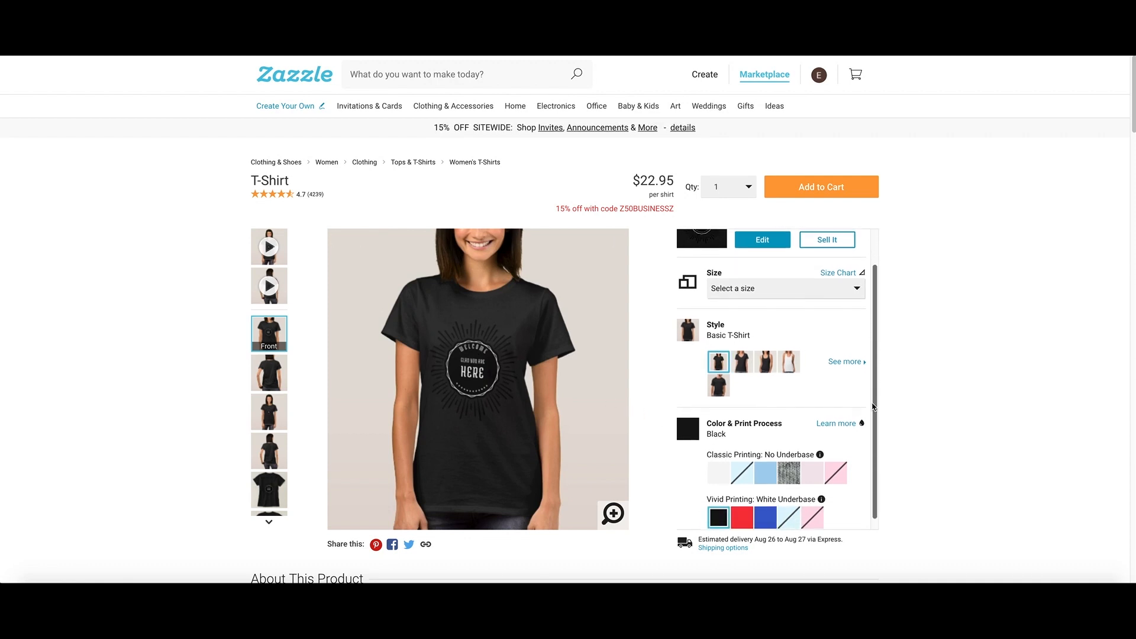
pyautogui.click(720, 477)
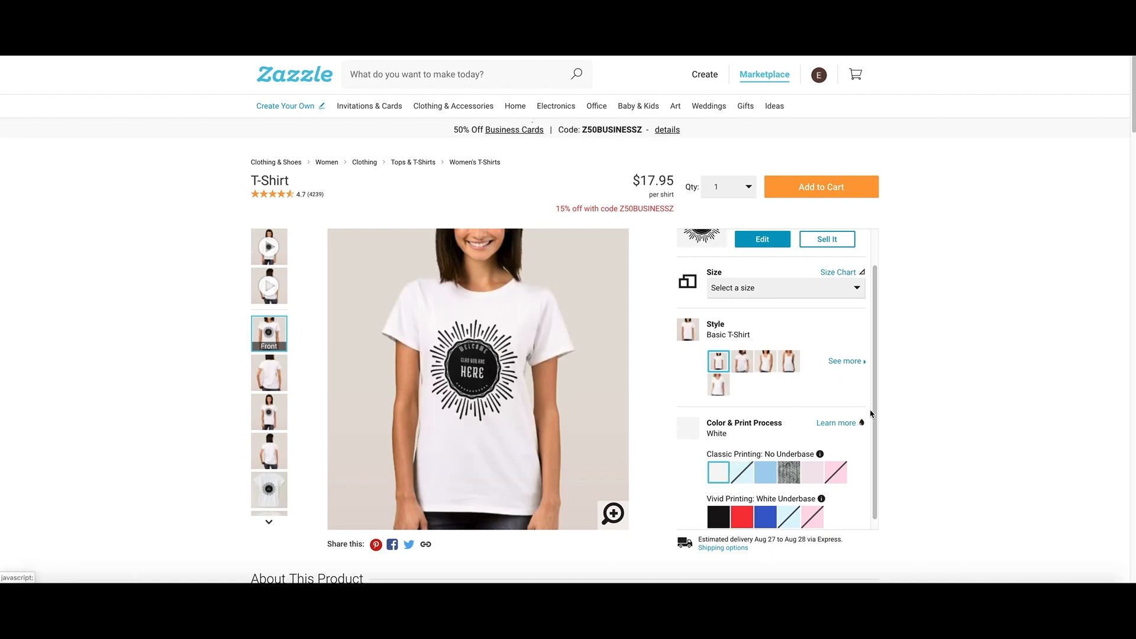
pyautogui.scroll(1, 870, 255)
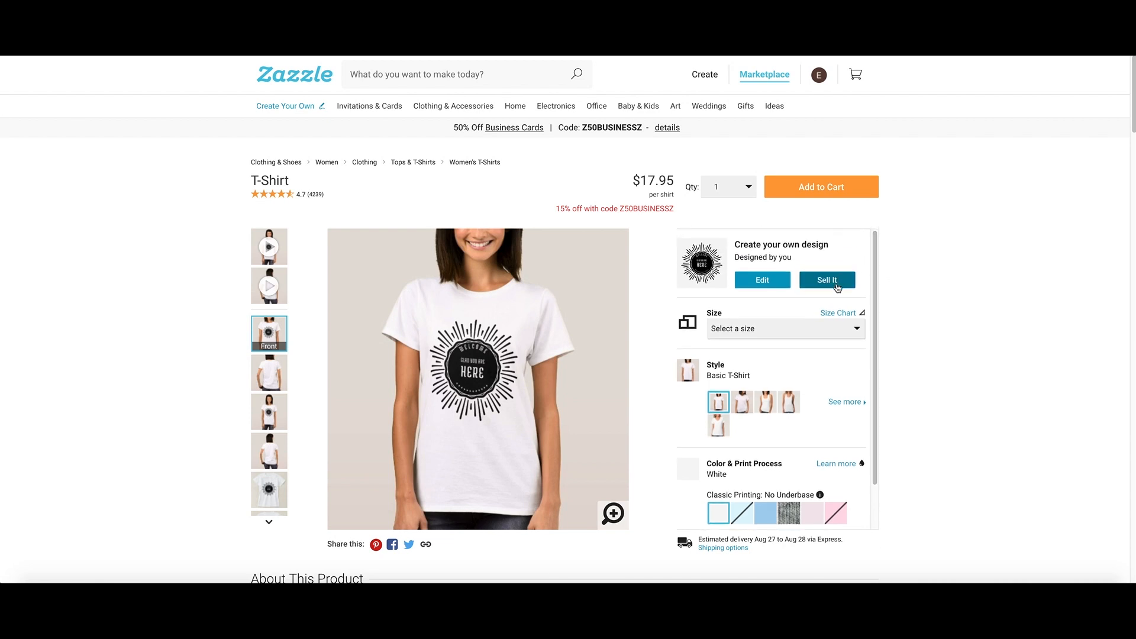
pyautogui.click(837, 287)
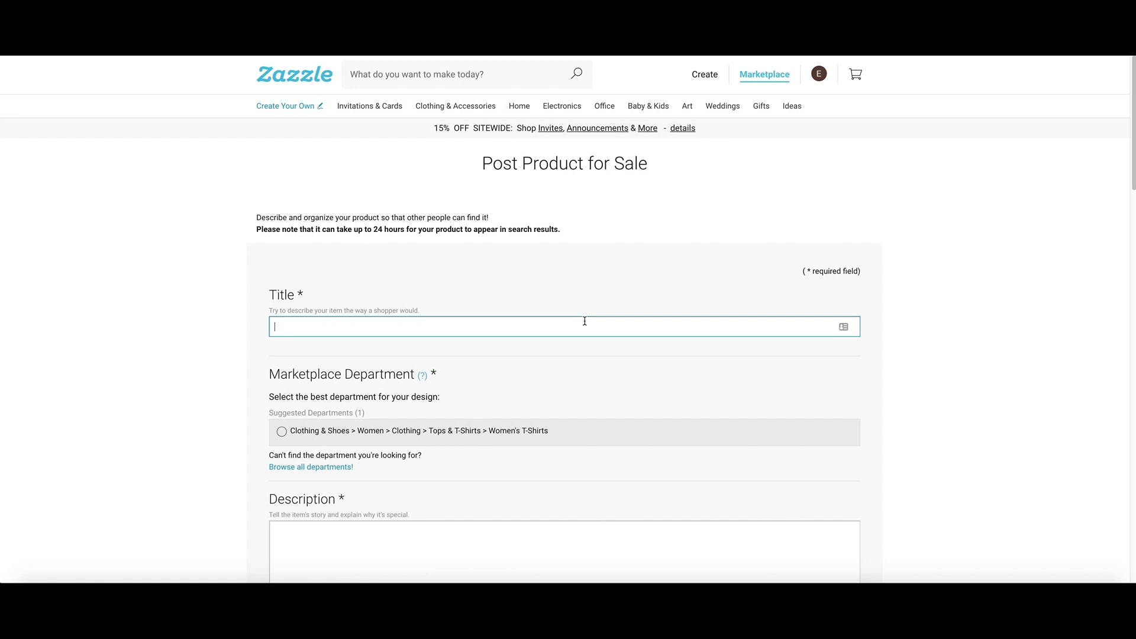
# Title the product "Welcome Glad You Are Here" and choose the suggested Women's T-Shirts marketplace department.
pyautogui.write('Welcome')
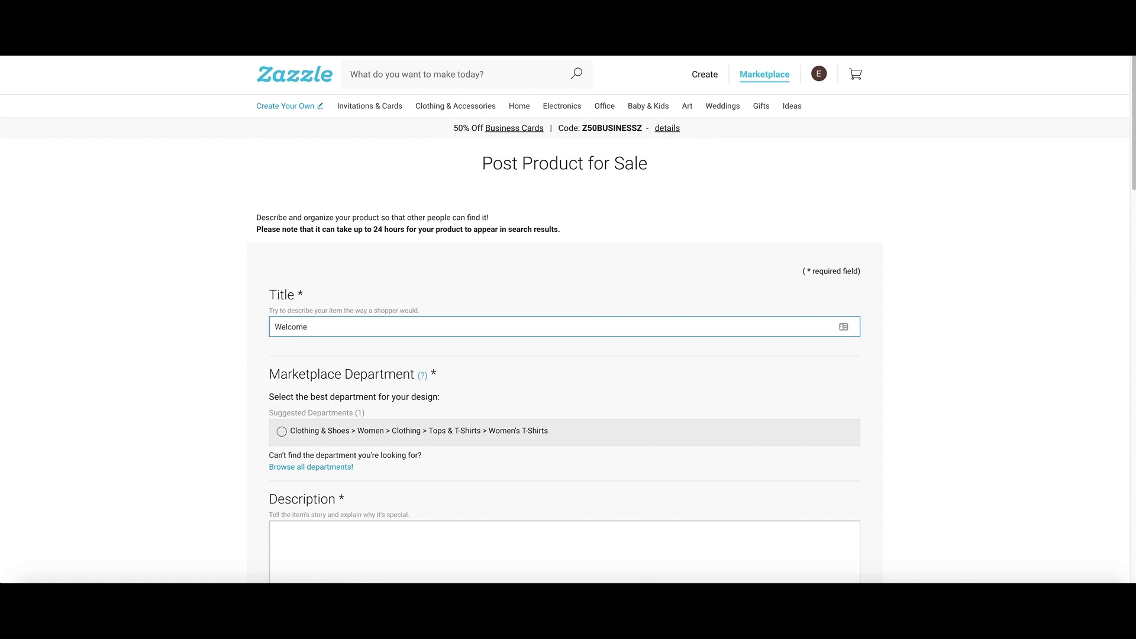
pyautogui.write(' Glad You Are Here')
pyautogui.scroll(-3, 432, 373)
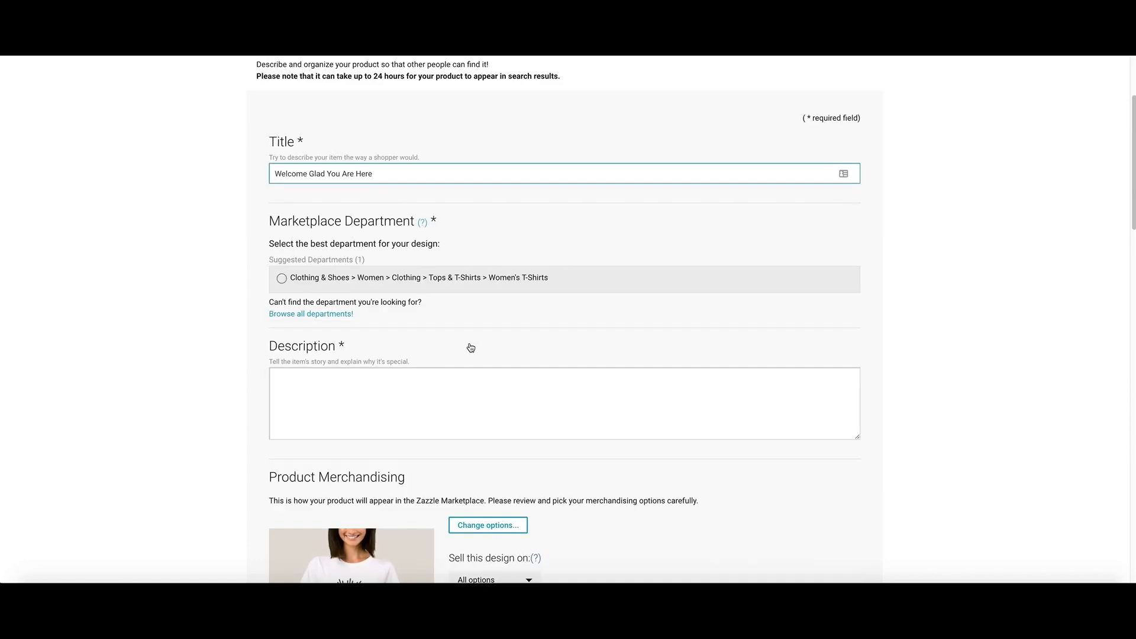
pyautogui.click(280, 283)
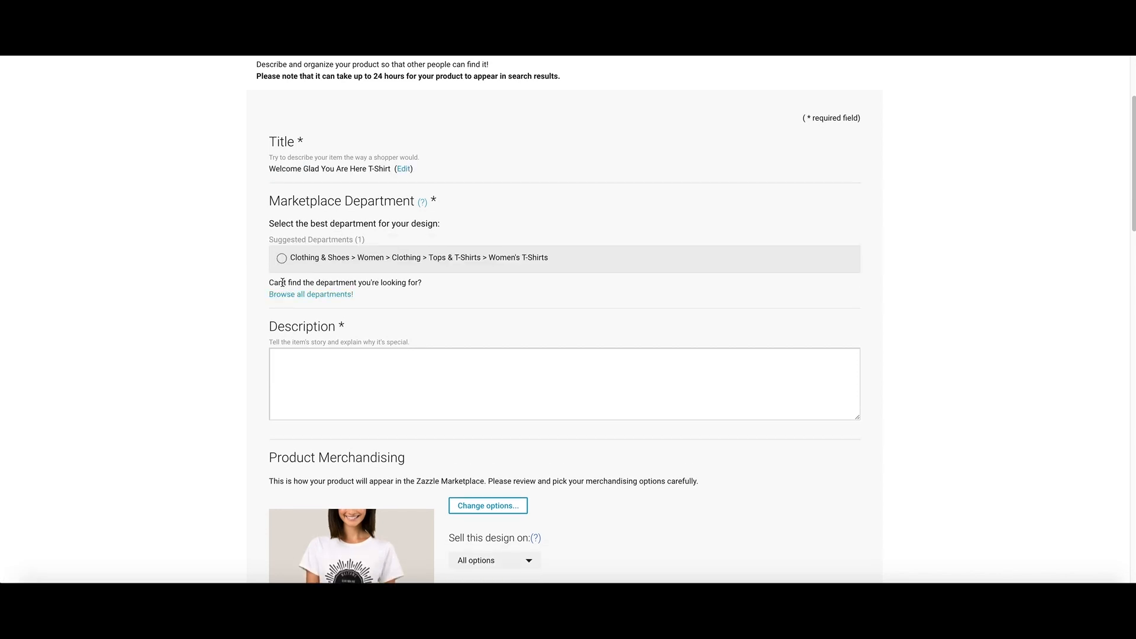
pyautogui.click(281, 261)
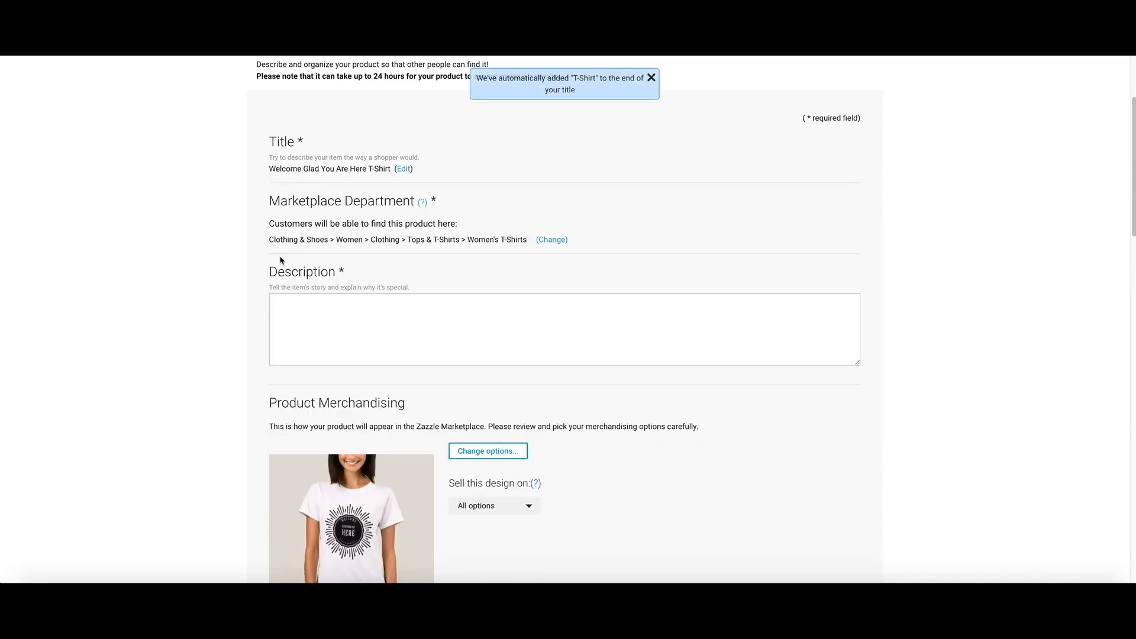
# Reopen the department choice, check the full department list, and reselect the suggested Women's T-Shirts department.
pyautogui.click(552, 240)
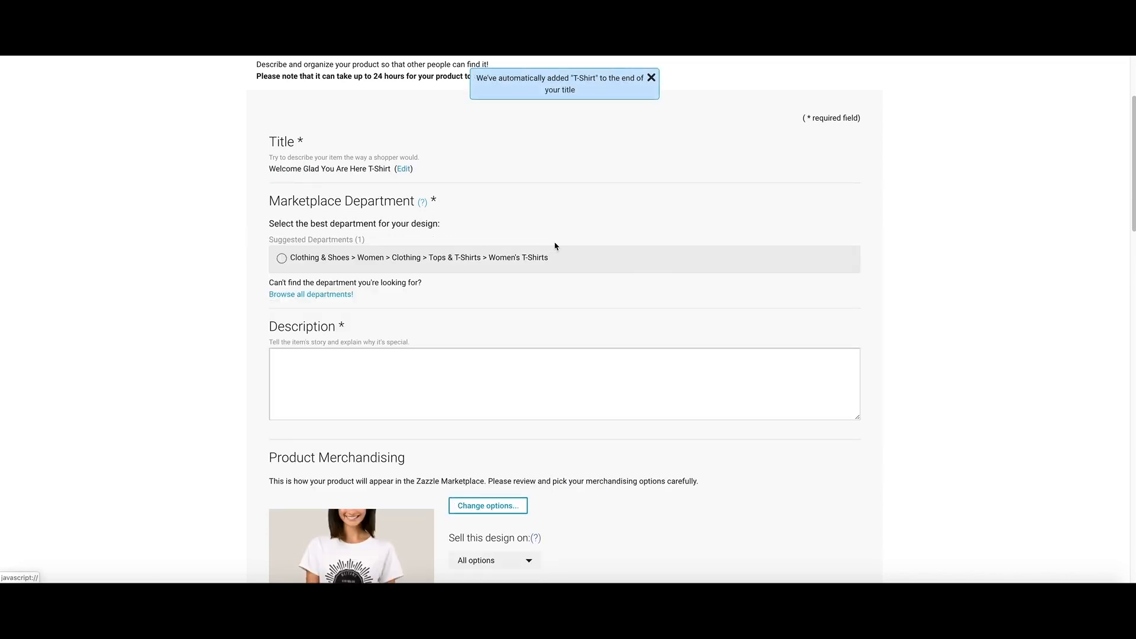
pyautogui.click(313, 296)
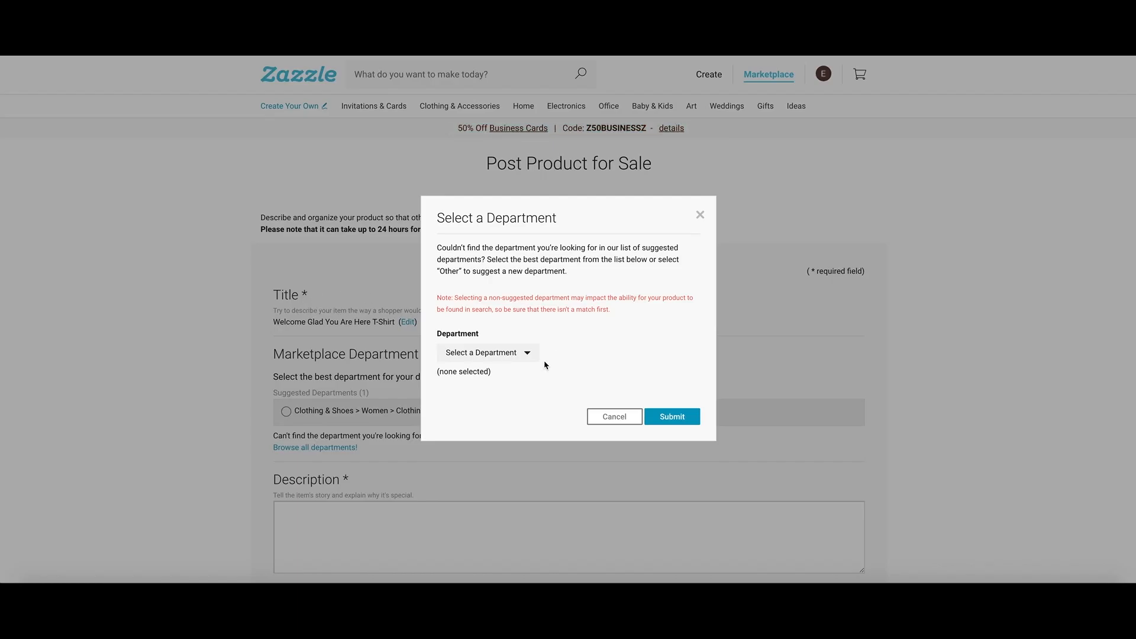
pyautogui.click(519, 352)
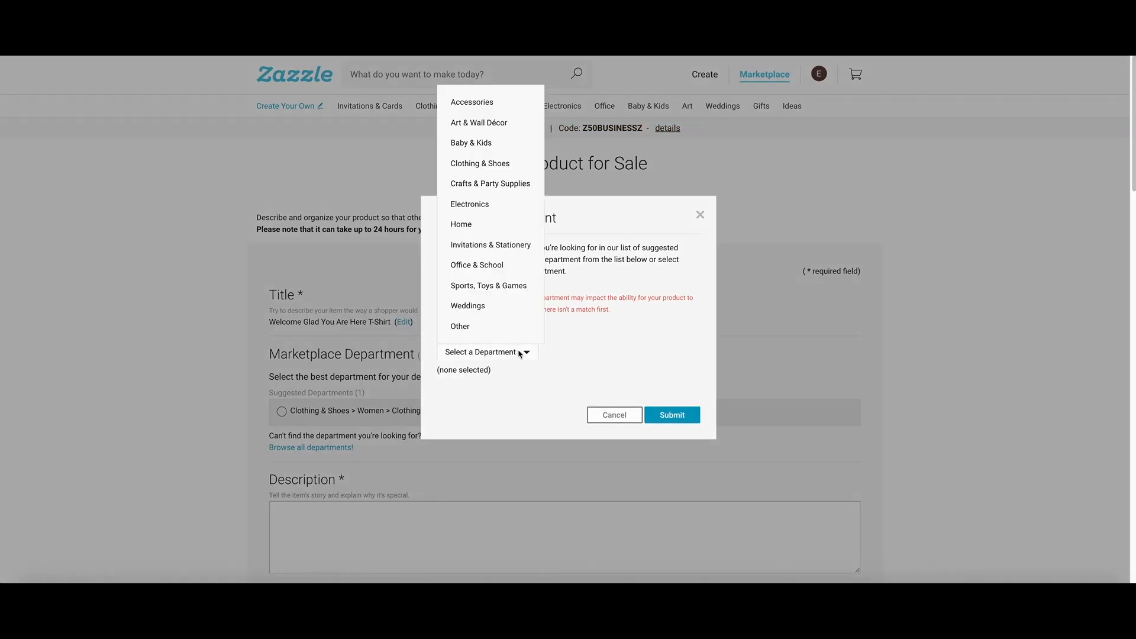
pyautogui.click(700, 216)
pyautogui.click(700, 216)
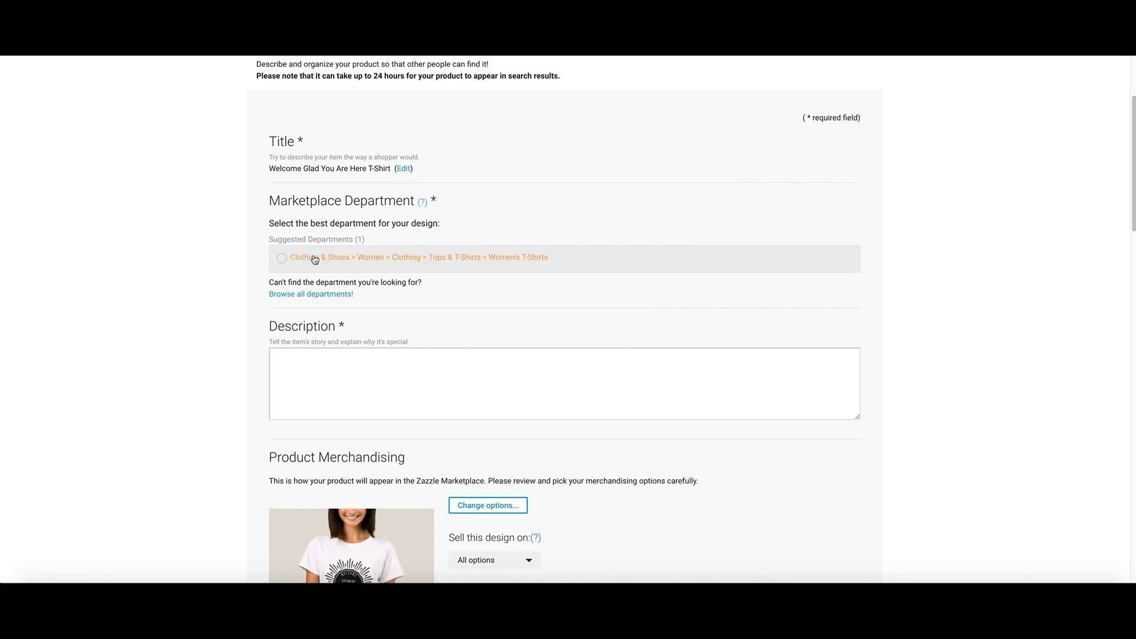
pyautogui.click(282, 259)
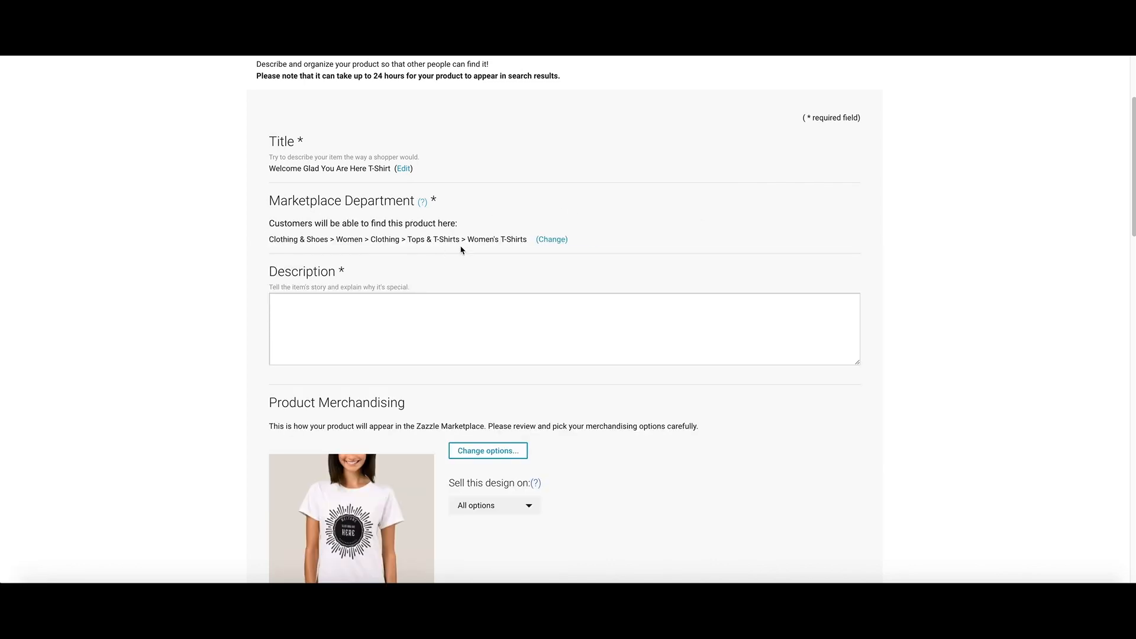
# Enter the product description "This shirt is awesome to wear when you are welcoming new people to your organization.".
pyautogui.click(417, 315)
pyautogui.scroll(2, 156, 304)
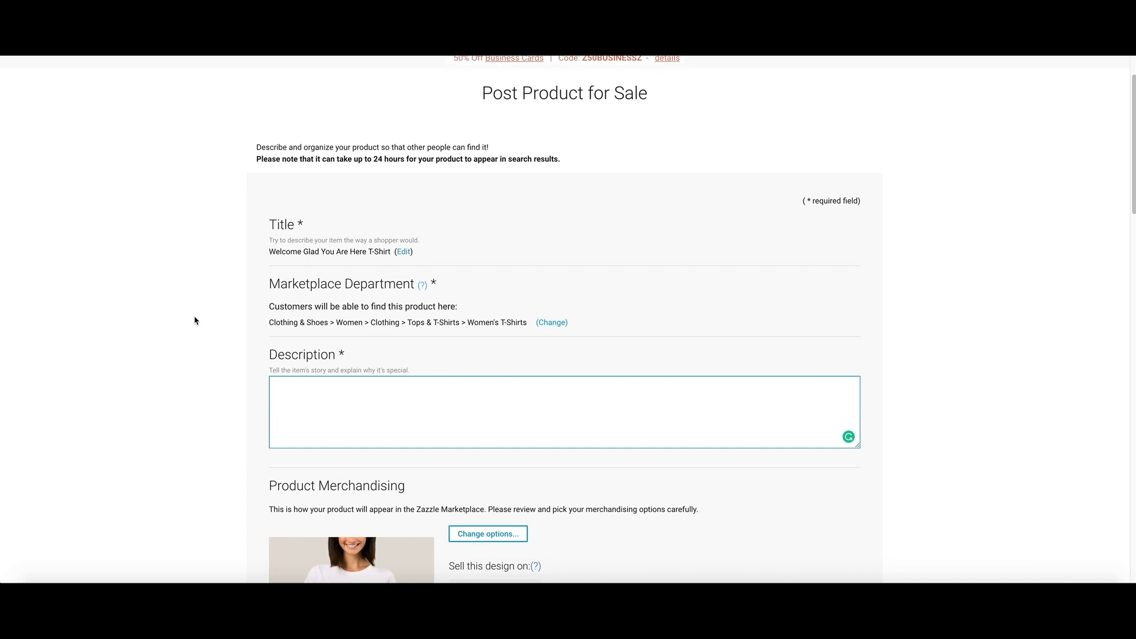
pyautogui.write('This shirt is awesome to wear when you are wel')
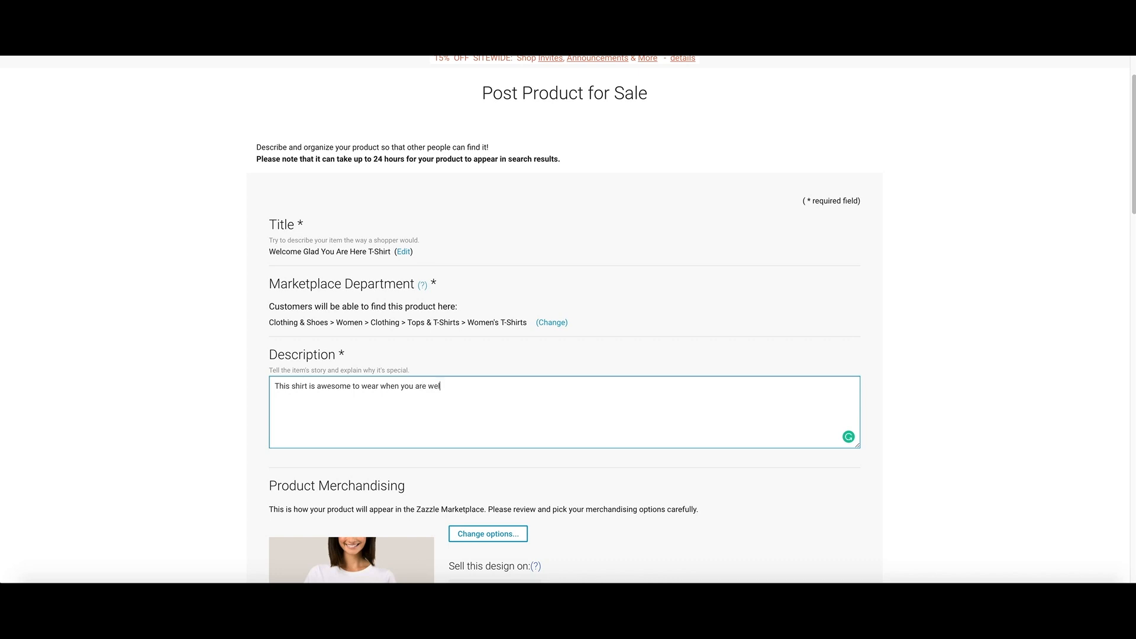
pyautogui.write('coming new people to your organization.')
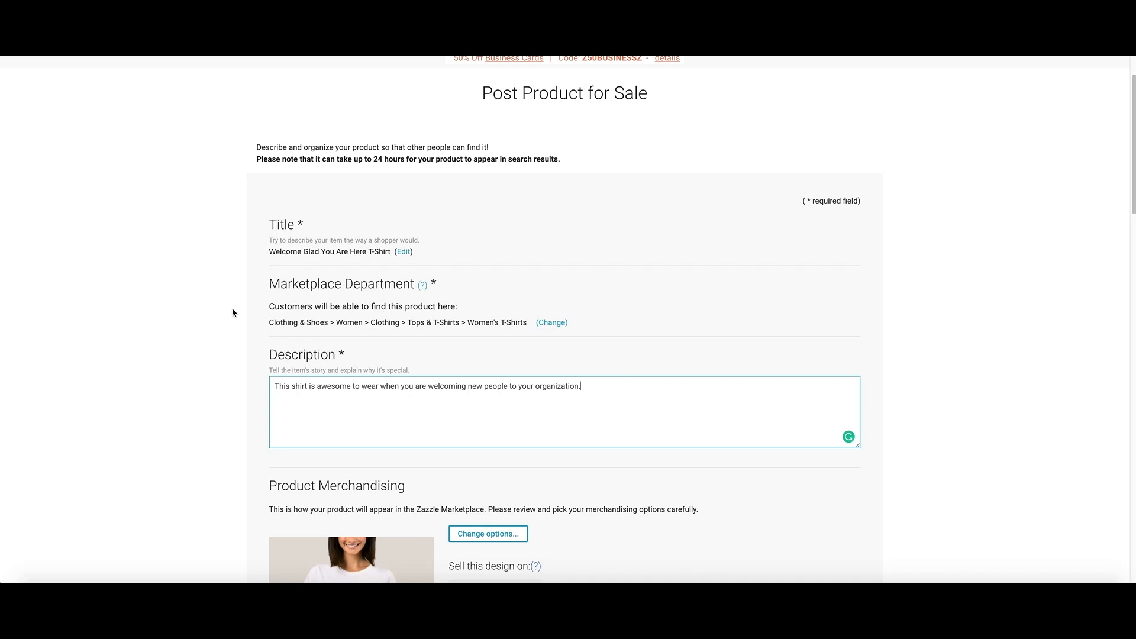
# Review the product merchandising choices for which shirt styles and colors the design is sold on.
pyautogui.scroll(-1, 409, 298)
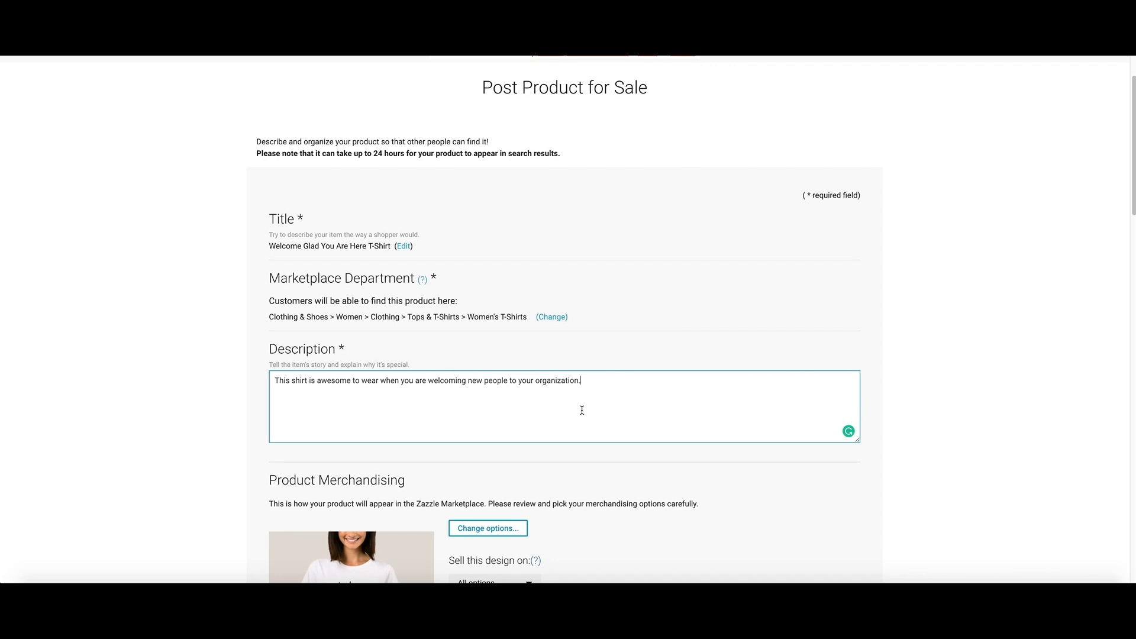
pyautogui.scroll(-3, 611, 397)
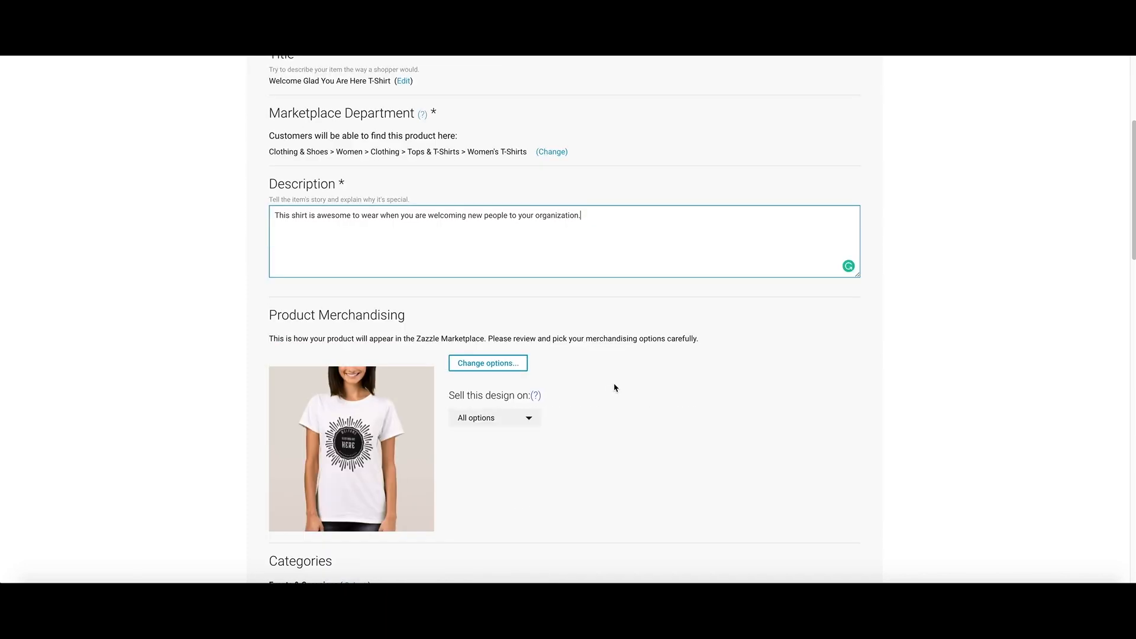
pyautogui.scroll(-2, 626, 362)
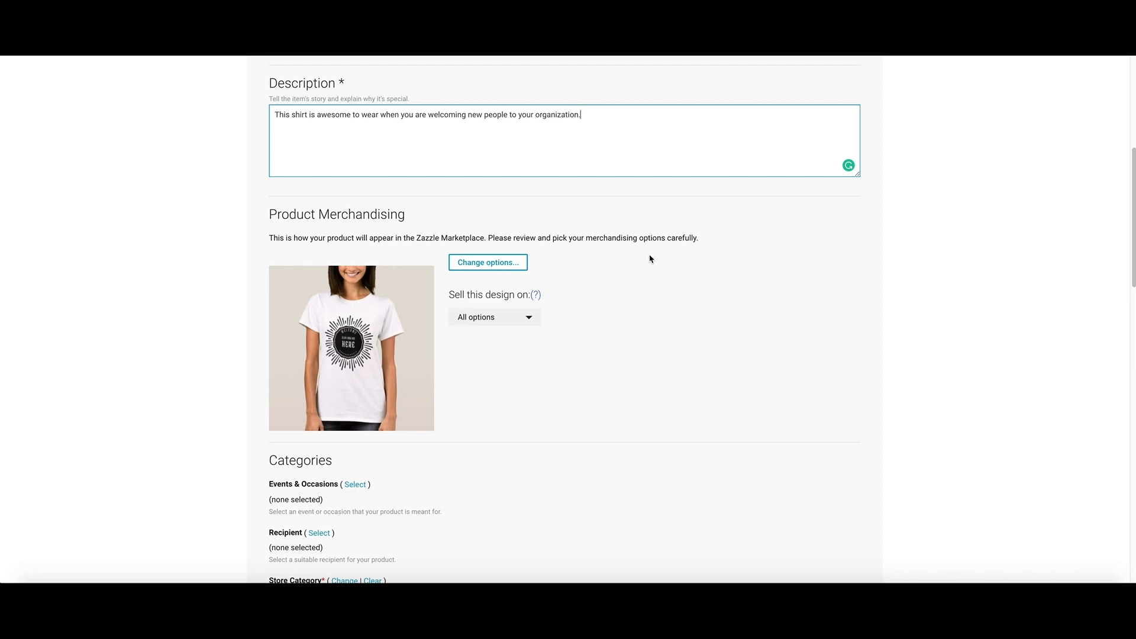
pyautogui.click(529, 318)
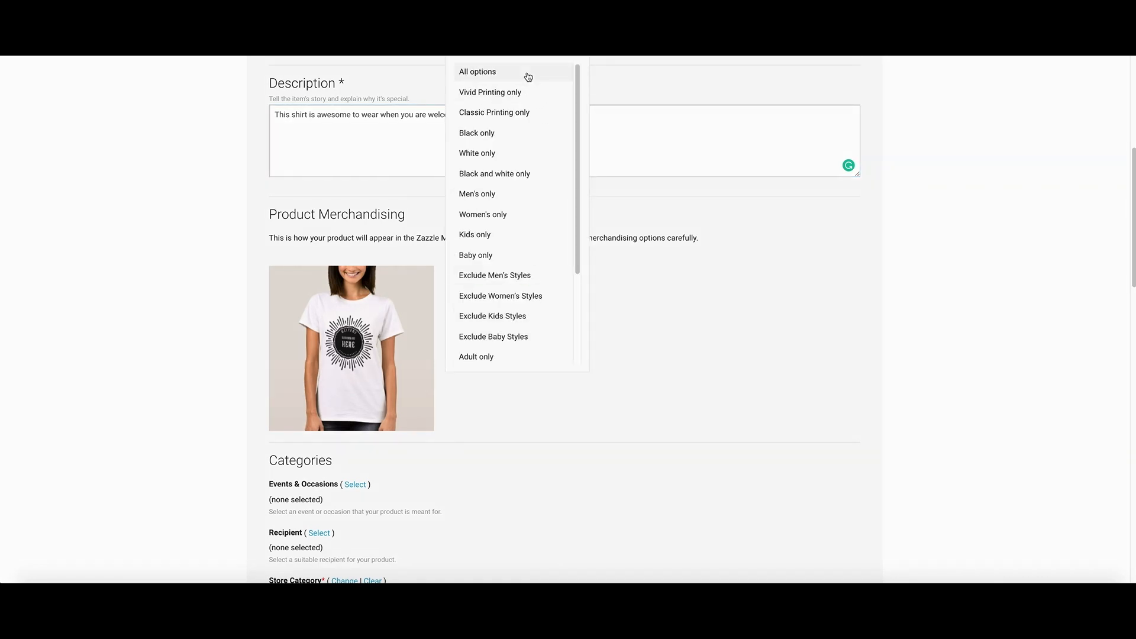
pyautogui.click(730, 305)
# Set the product's Events & Occasions category to Occasions > Celebration > Corporate.
pyautogui.scroll(-3, 587, 314)
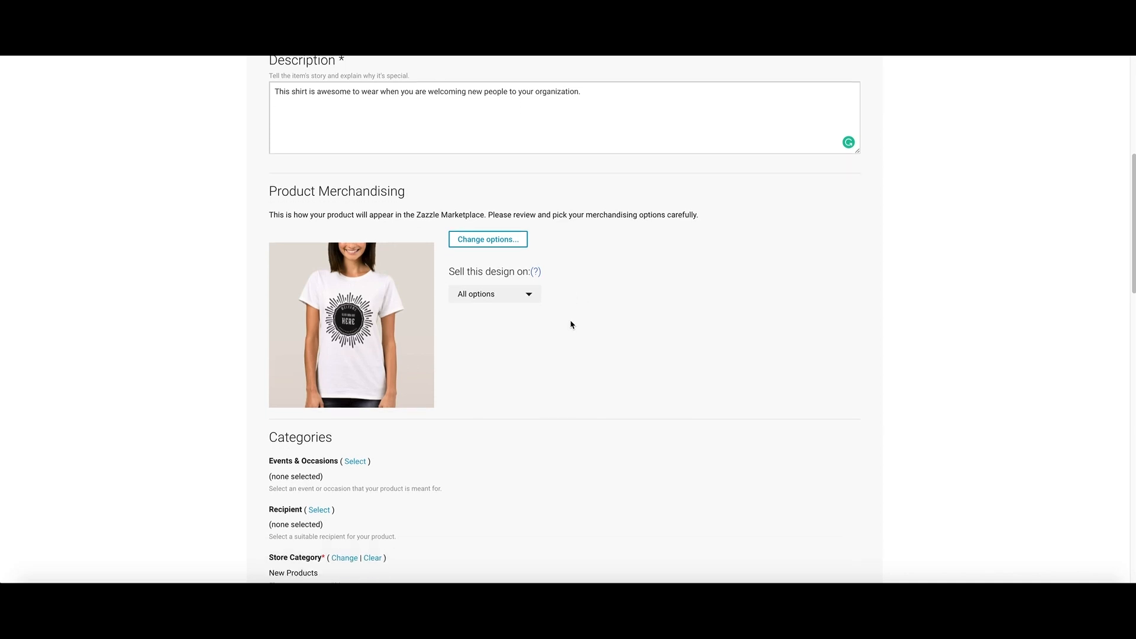
pyautogui.scroll(-3, 492, 344)
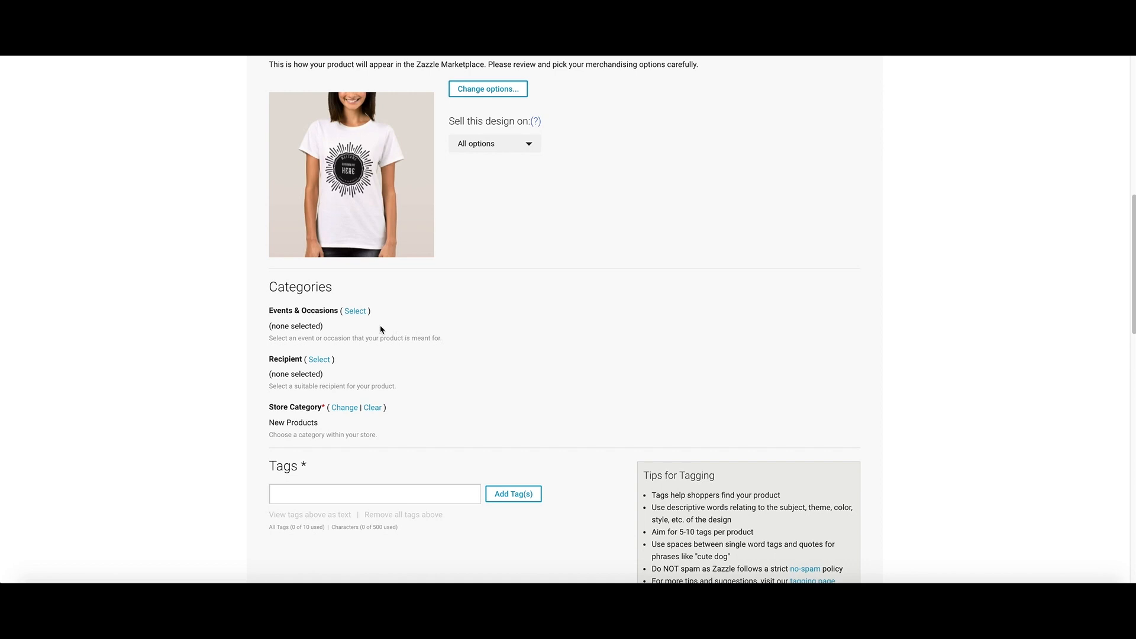
pyautogui.click(363, 314)
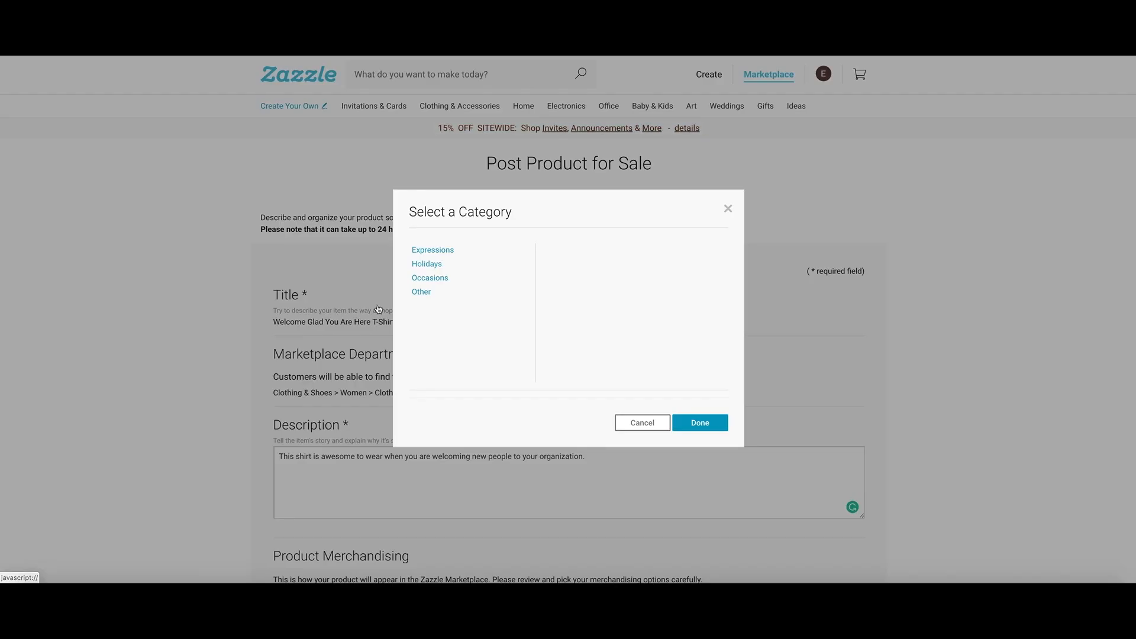
pyautogui.click(449, 282)
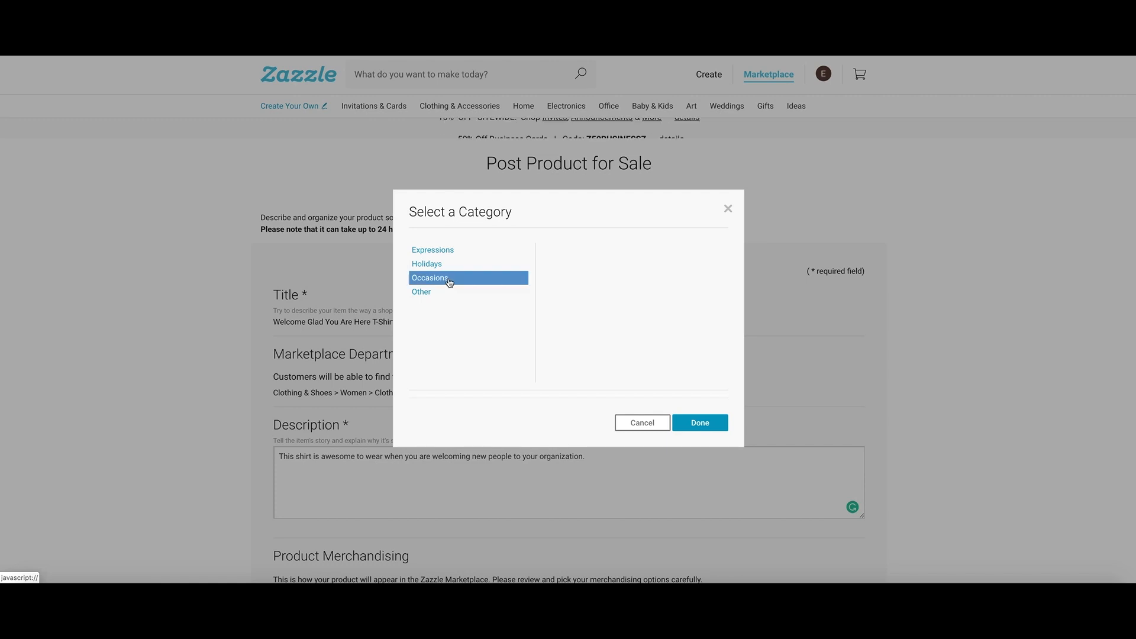
pyautogui.moveTo(665, 276); pyautogui.dragTo(661, 327)
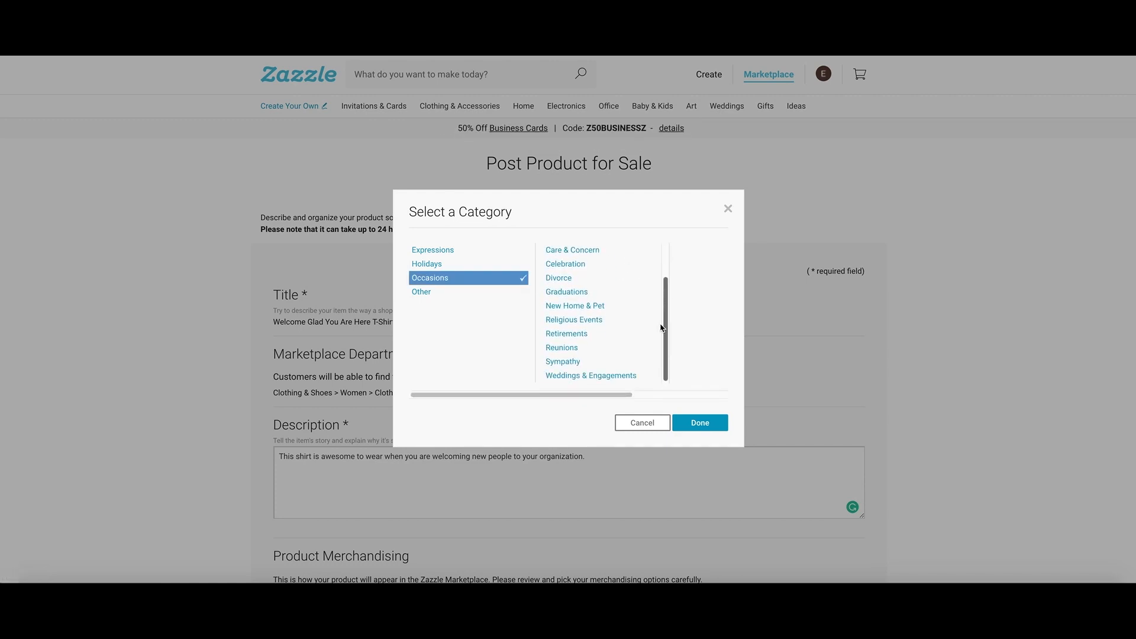
pyautogui.scroll(3, 661, 323)
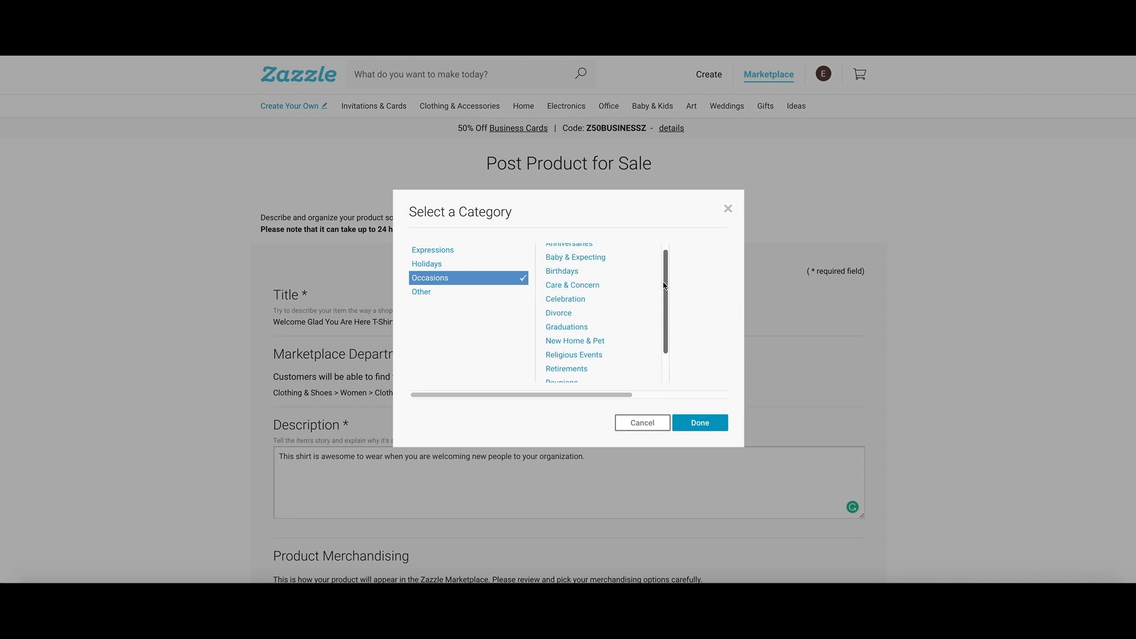
pyautogui.click(574, 304)
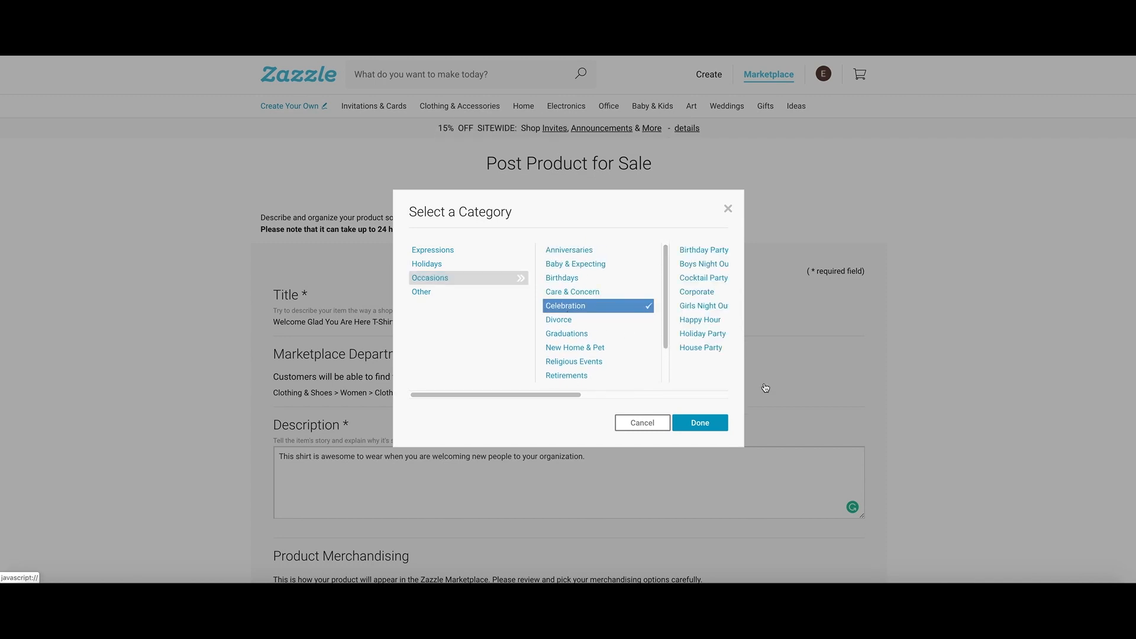
pyautogui.moveTo(567, 395); pyautogui.dragTo(603, 396)
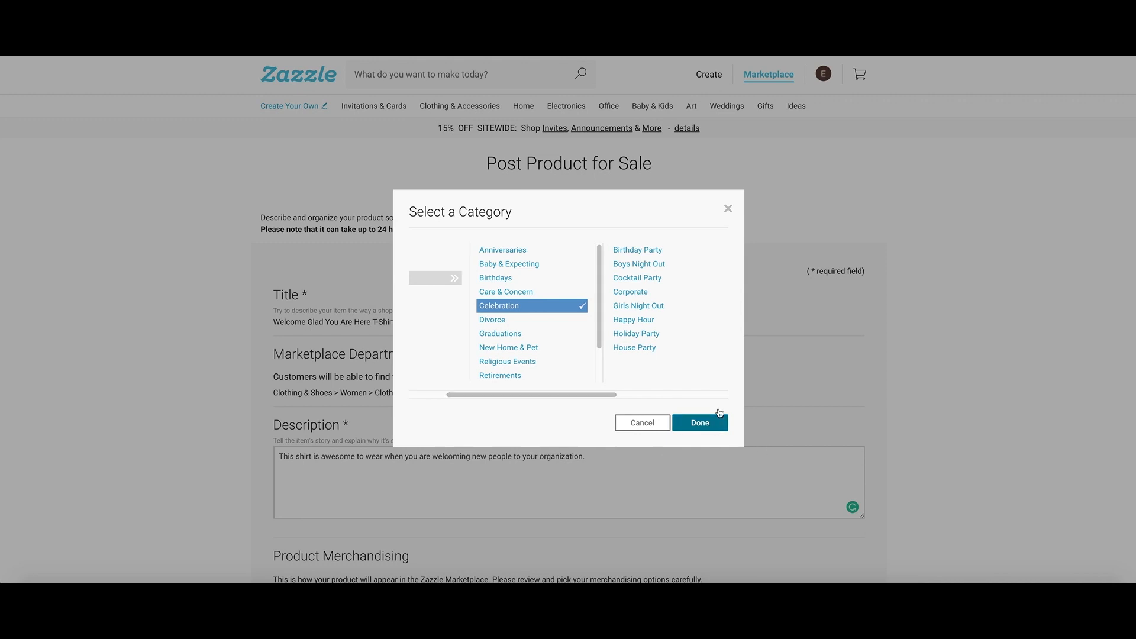
pyautogui.click(631, 294)
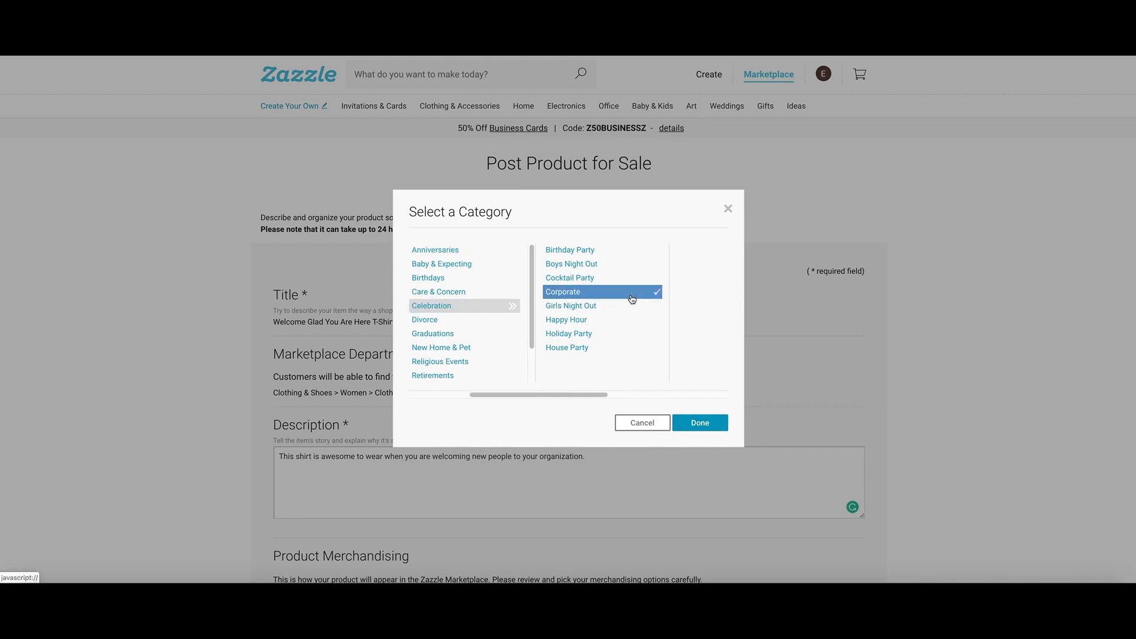
pyautogui.click(701, 424)
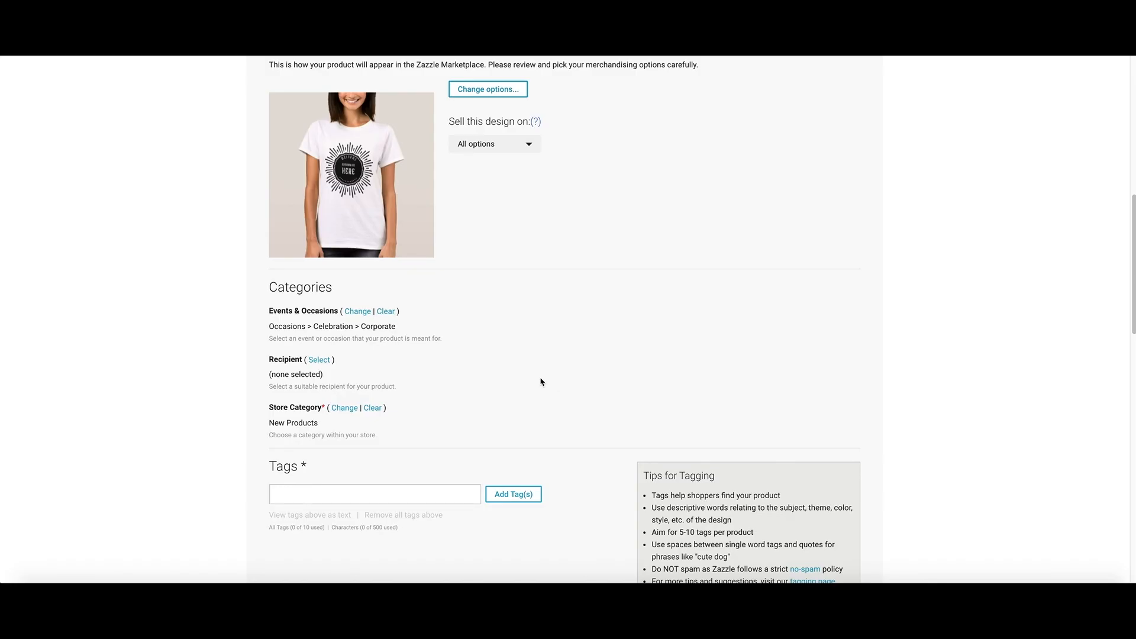
# Set the product's Recipient category to For Anyone.
pyautogui.click(325, 362)
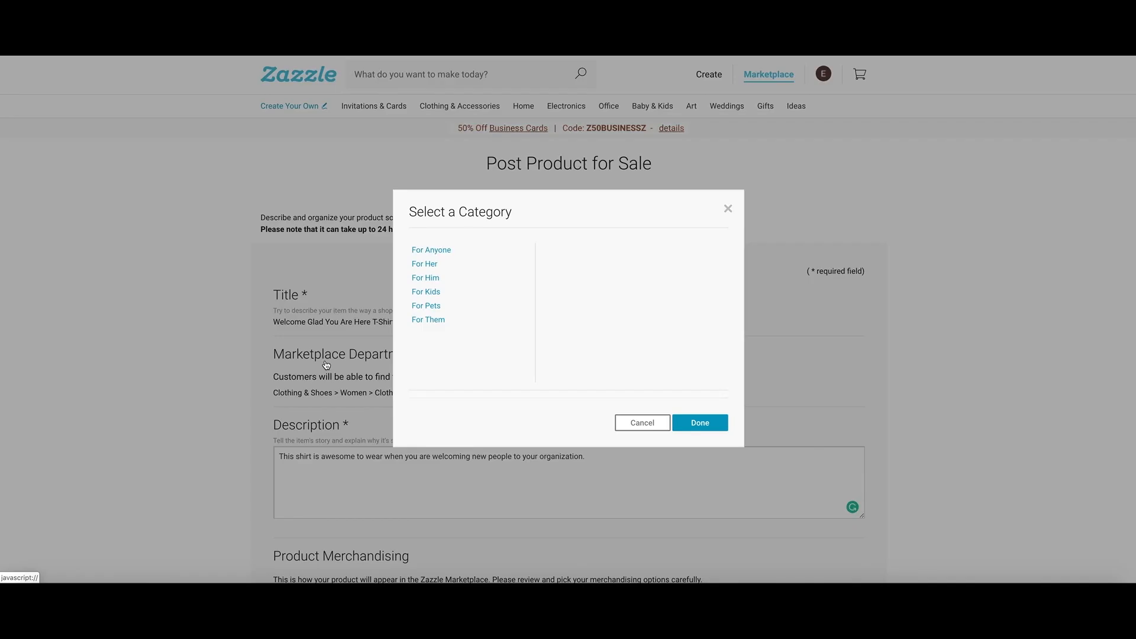
pyautogui.click(441, 252)
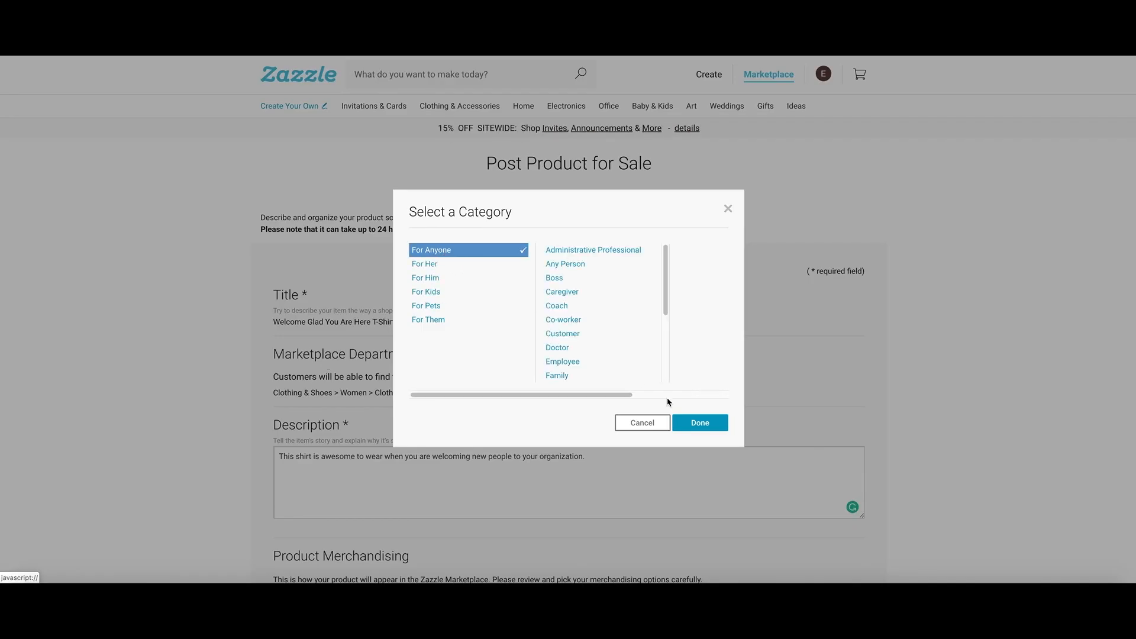
pyautogui.click(700, 423)
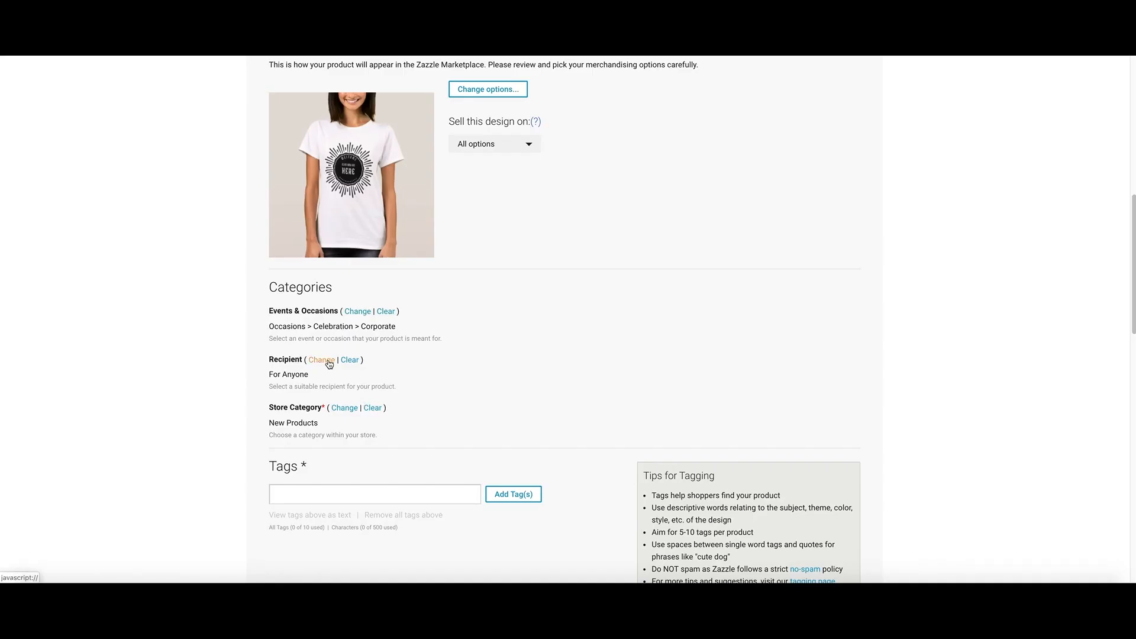
# Check the available store categories and keep New Products as the product's Store Category.
pyautogui.scroll(-1, 485, 393)
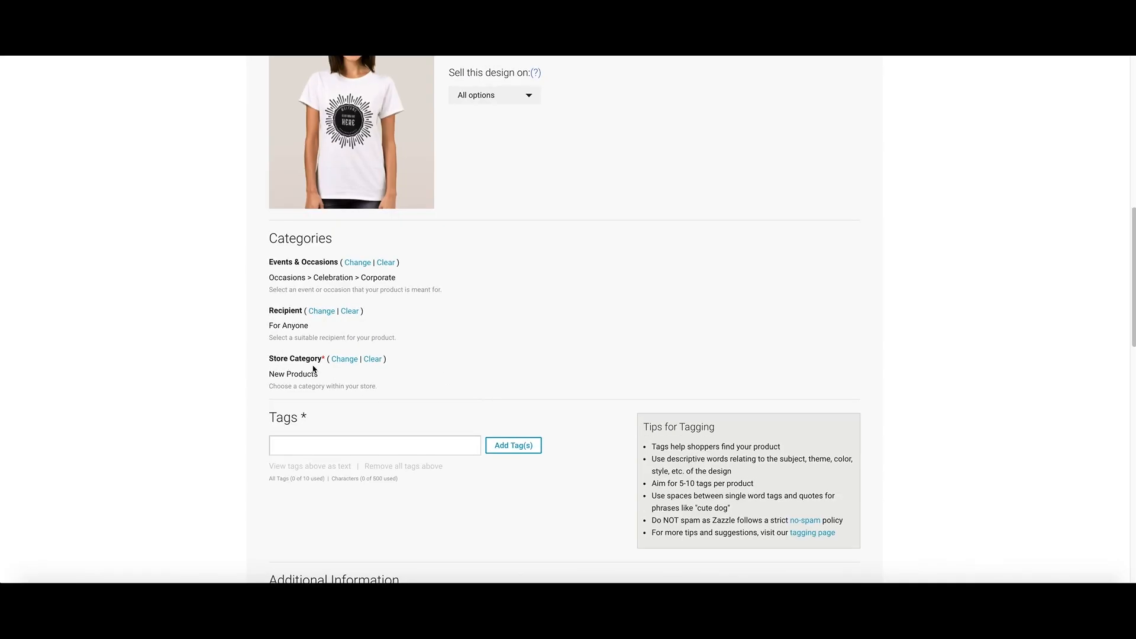
pyautogui.click(346, 364)
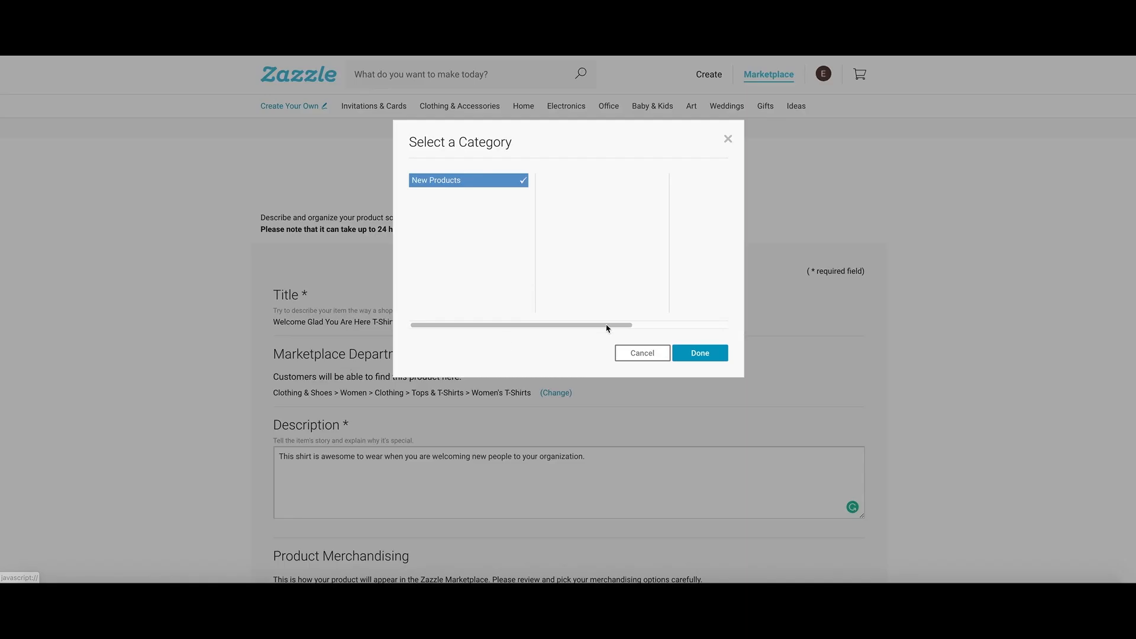
pyautogui.click(704, 353)
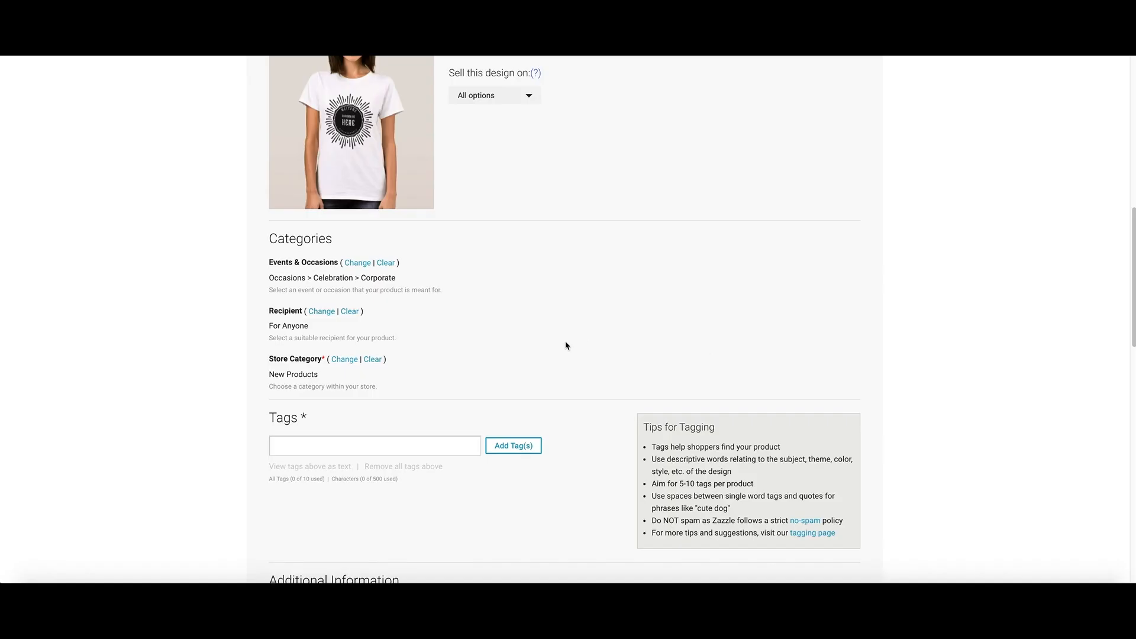
pyautogui.scroll(-1, 565, 342)
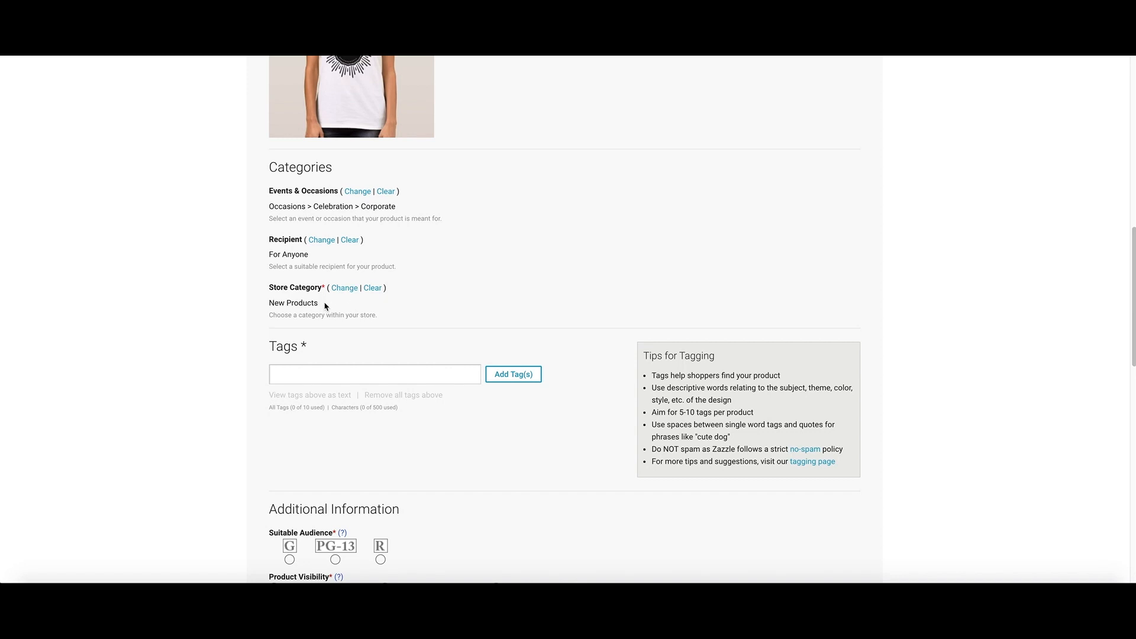
pyautogui.moveTo(319, 306); pyautogui.dragTo(273, 305)
pyautogui.click(354, 311)
# Add the product tags welcome, corporate, organization, volunteer and welcoming, and check them against the tagging tips.
pyautogui.scroll(-1, 377, 308)
pyautogui.click(377, 307)
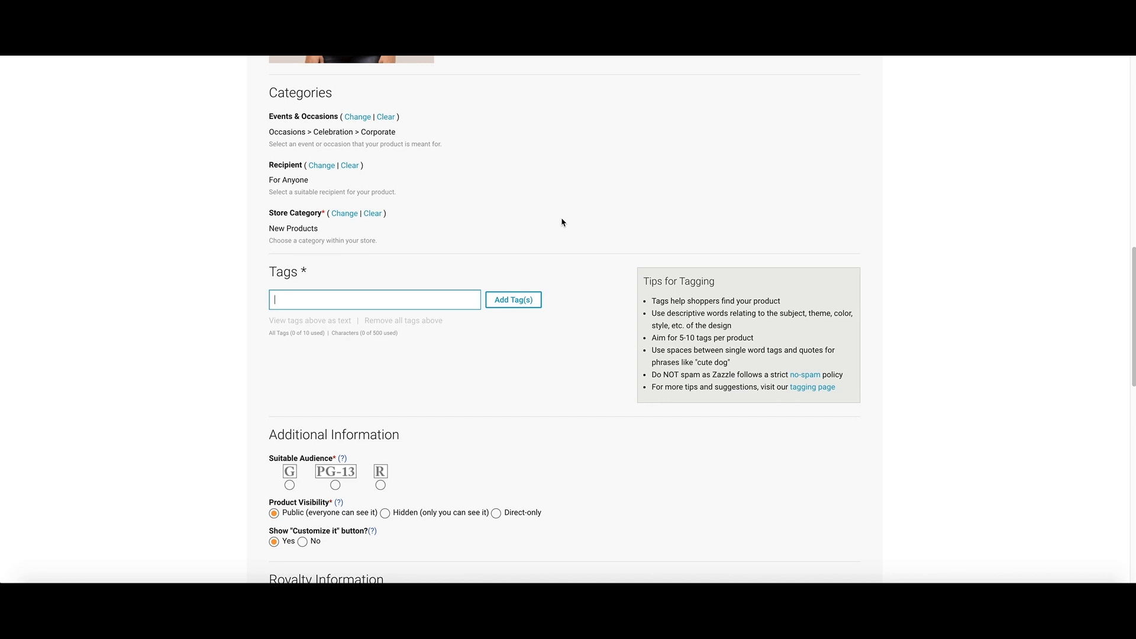
pyautogui.write('welcome')
pyautogui.press('Return')
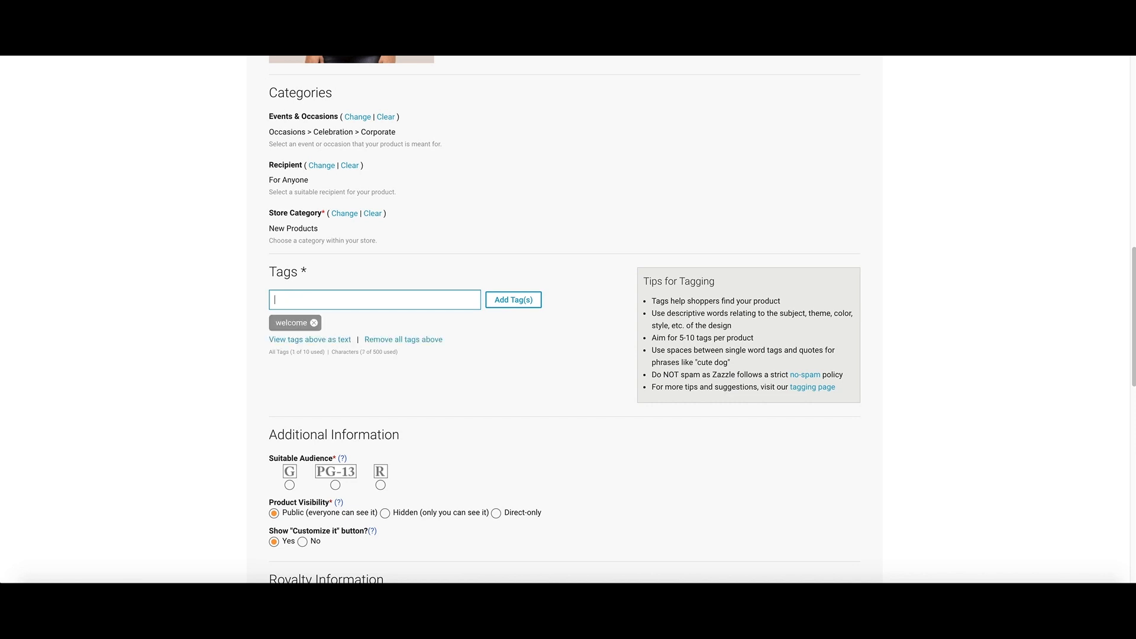
pyautogui.write('corpo')
pyautogui.press('Return')
pyautogui.write('organ')
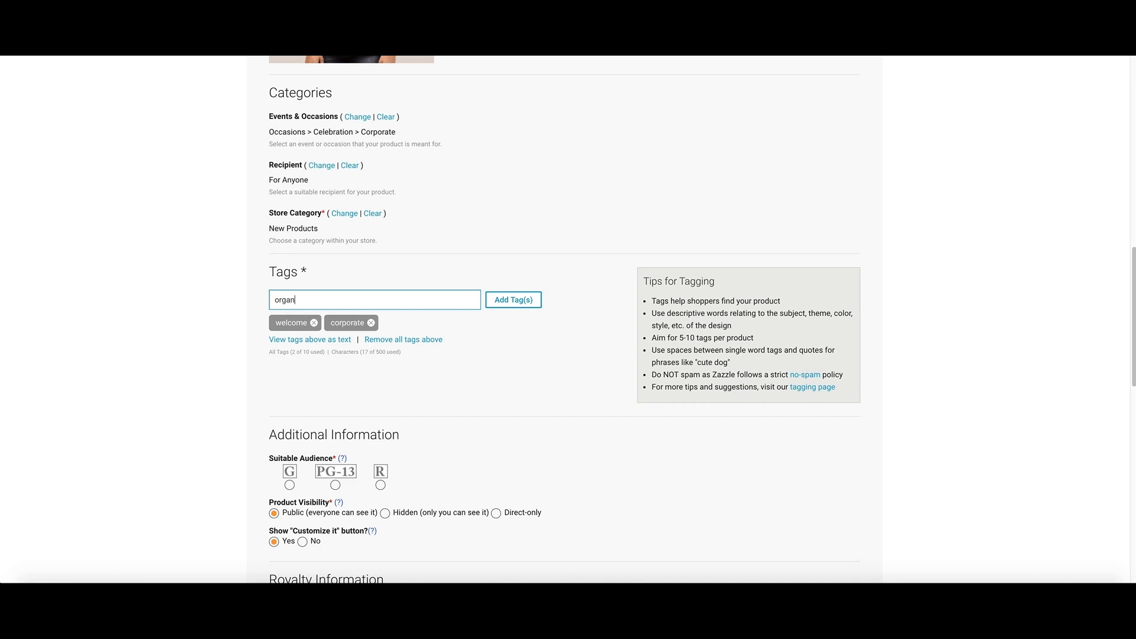
pyautogui.write('ization')
pyautogui.press('Return')
pyautogui.write('volunteer')
pyautogui.press('Return')
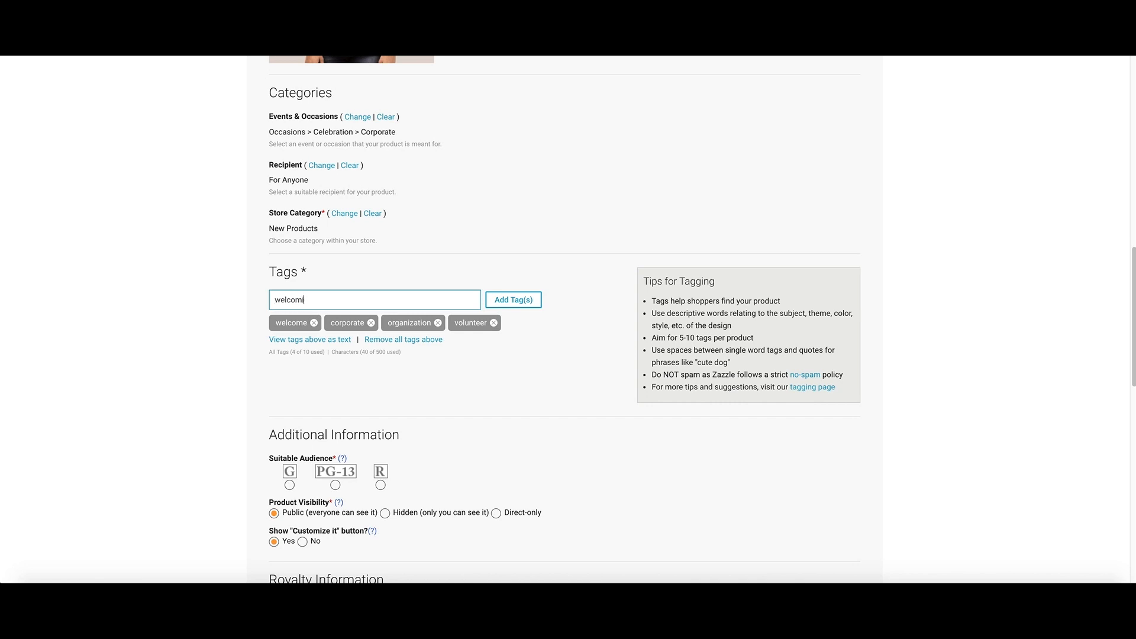
pyautogui.write('ng')
pyautogui.press('Return')
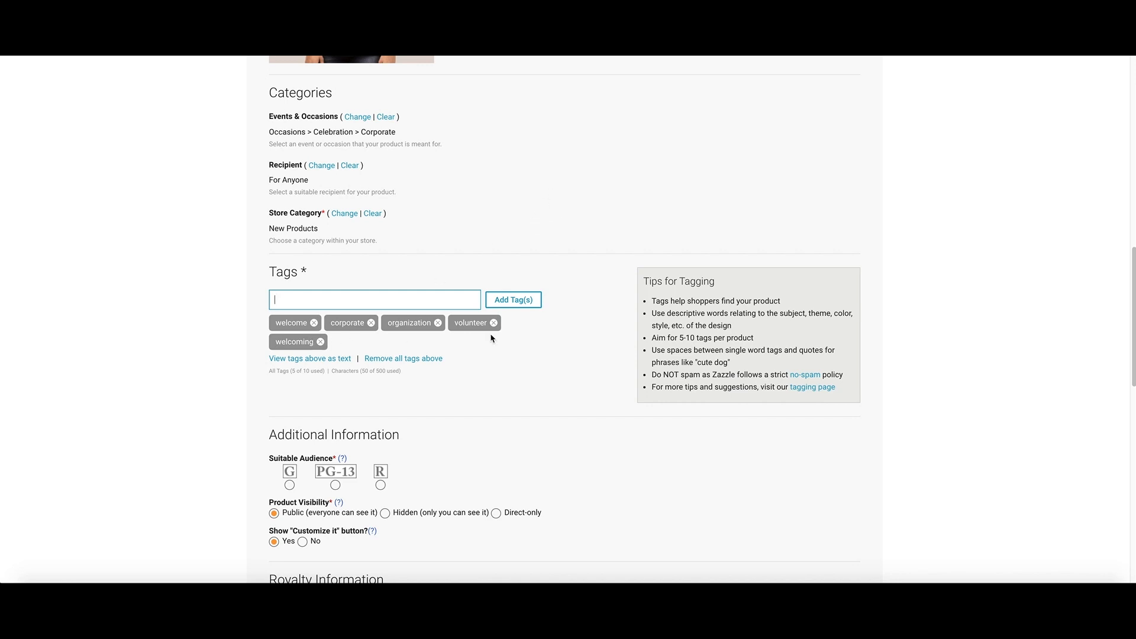
pyautogui.moveTo(759, 341); pyautogui.dragTo(650, 342)
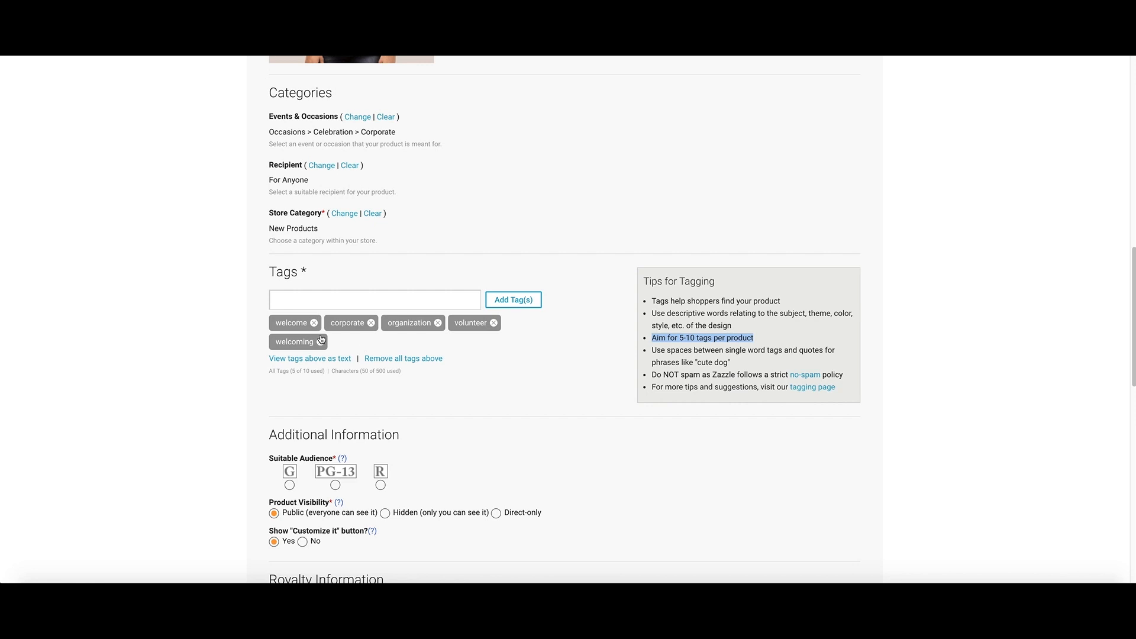
# Rate the product's suitable audience as G in the additional information.
pyautogui.scroll(-1, 498, 349)
pyautogui.scroll(-2, 499, 350)
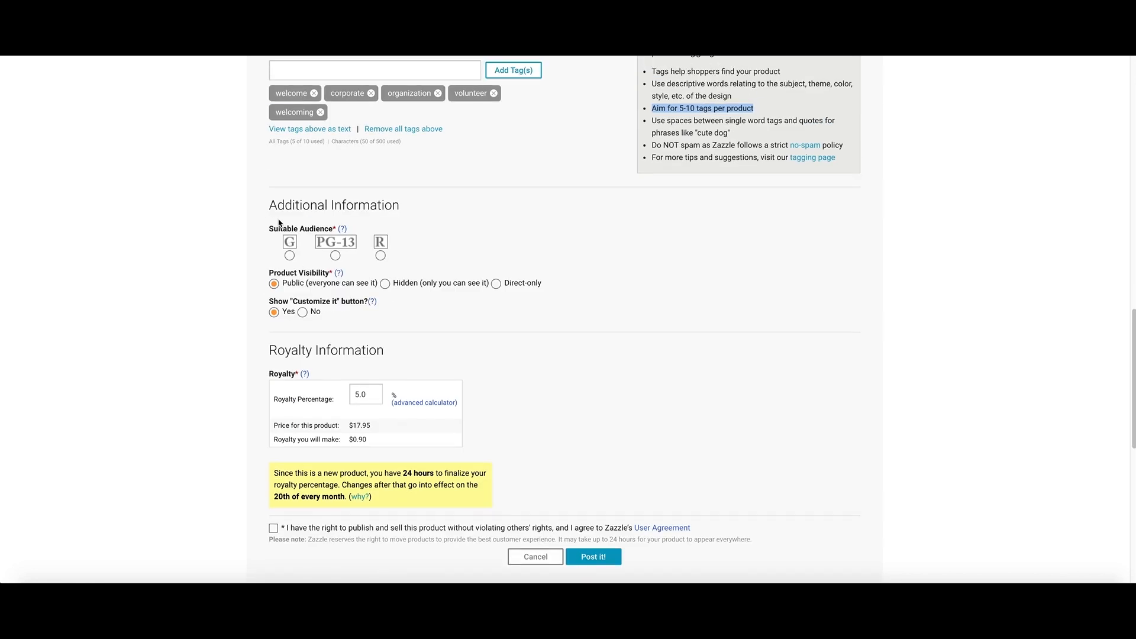
pyautogui.moveTo(270, 206); pyautogui.dragTo(407, 214)
pyautogui.click(499, 225)
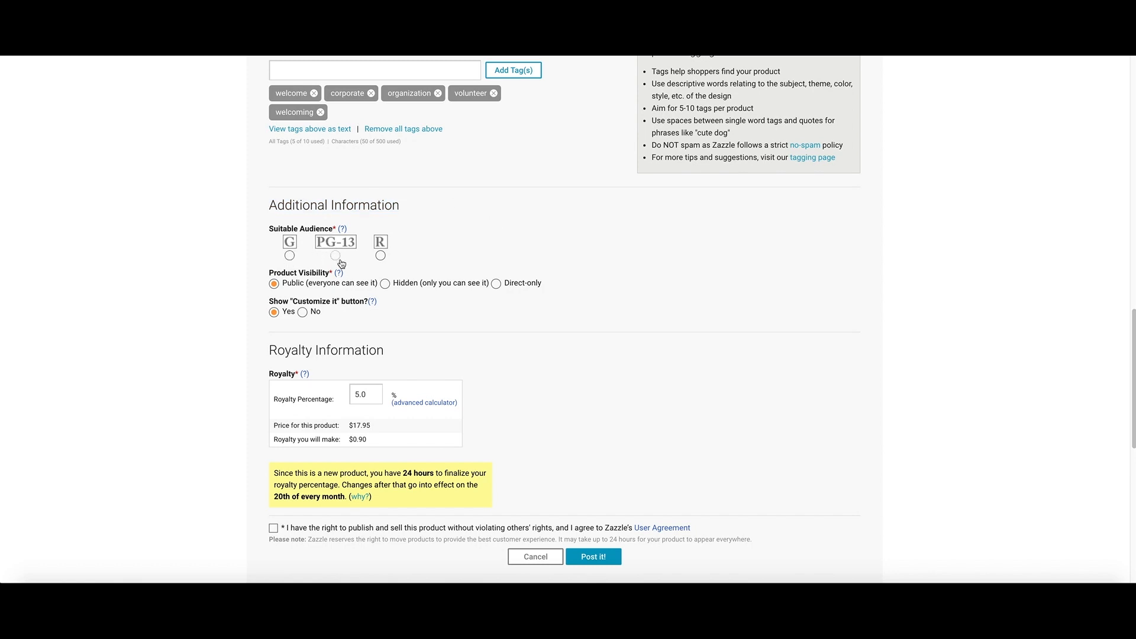
pyautogui.click(290, 256)
# Review the royalty information, accept the publishing rights statement and User Agreement, and post the product for sale.
pyautogui.scroll(-1, 426, 325)
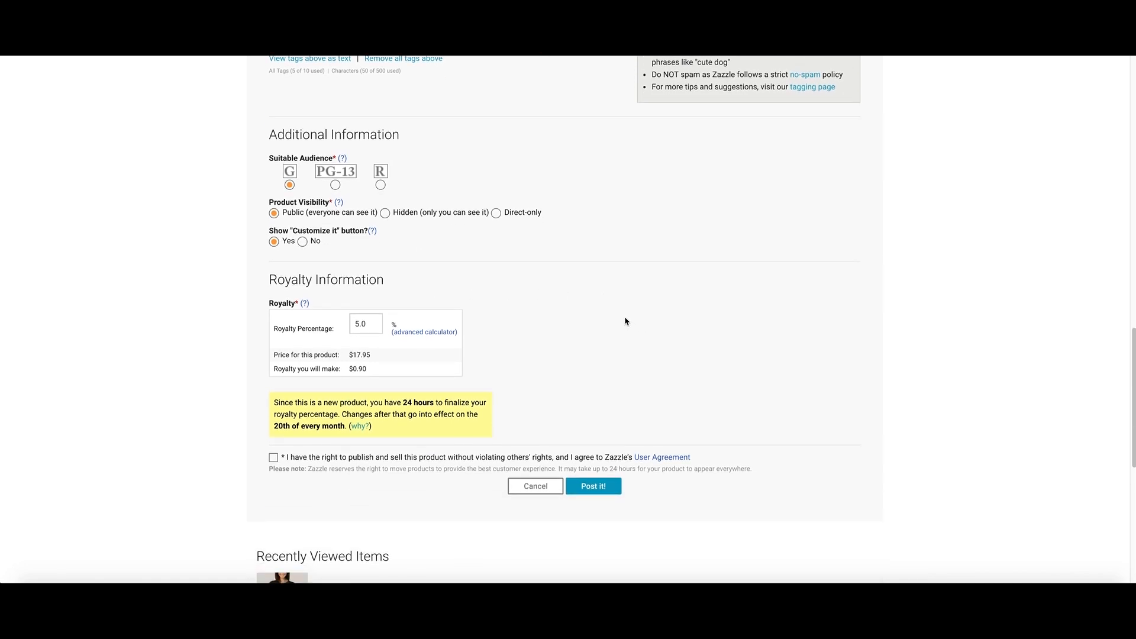
pyautogui.scroll(-1, 628, 322)
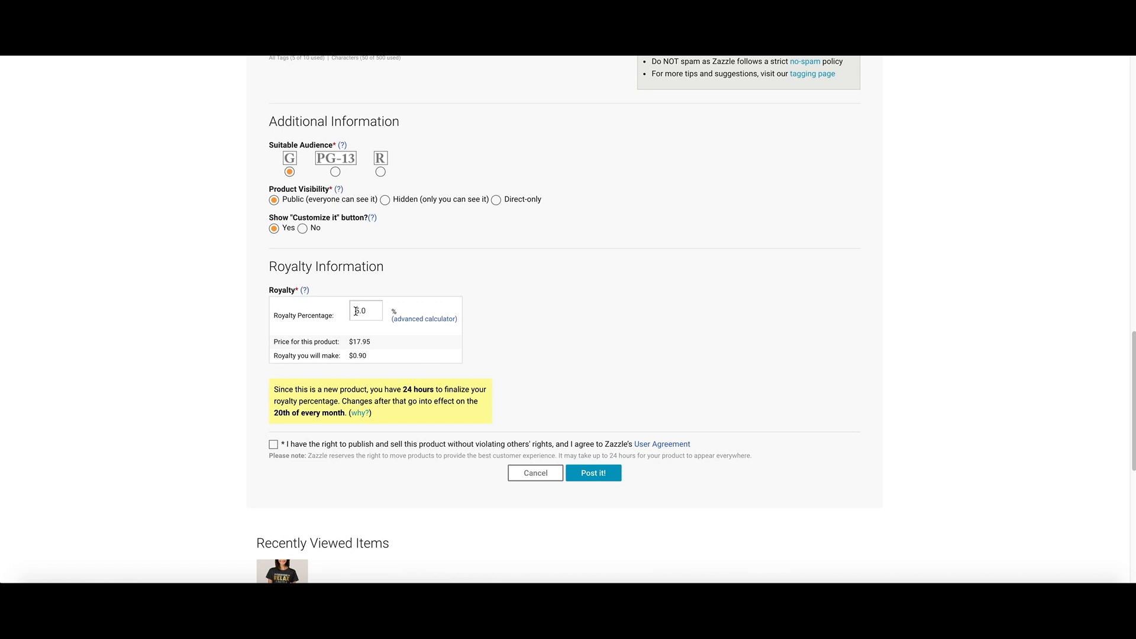
pyautogui.moveTo(279, 343); pyautogui.dragTo(377, 363)
pyautogui.click(351, 361)
pyautogui.click(273, 445)
pyautogui.click(616, 479)
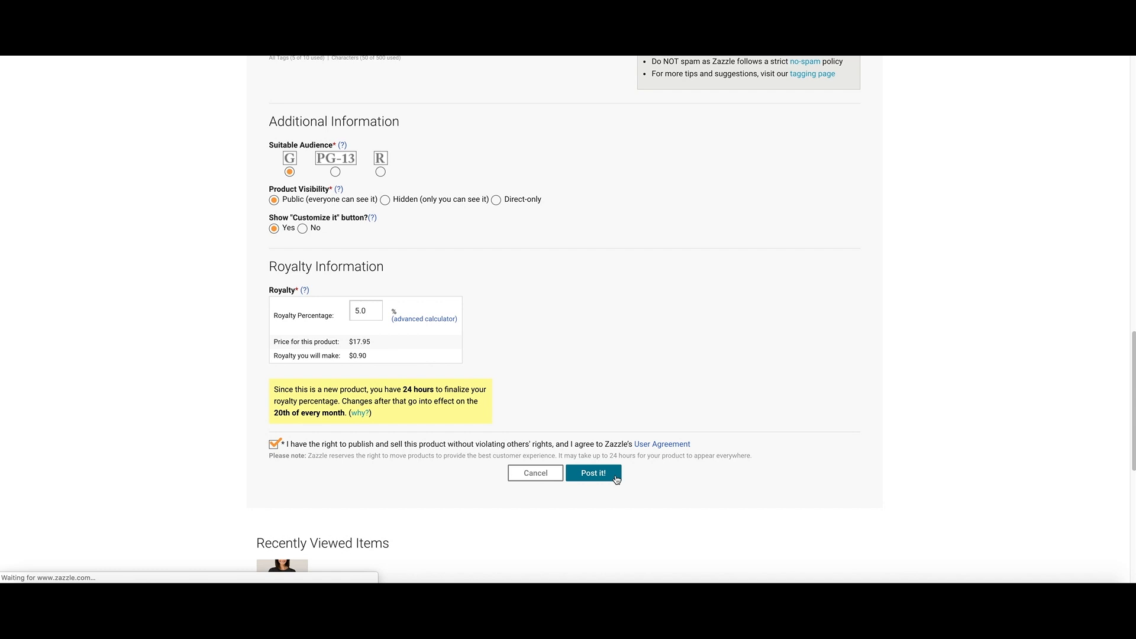